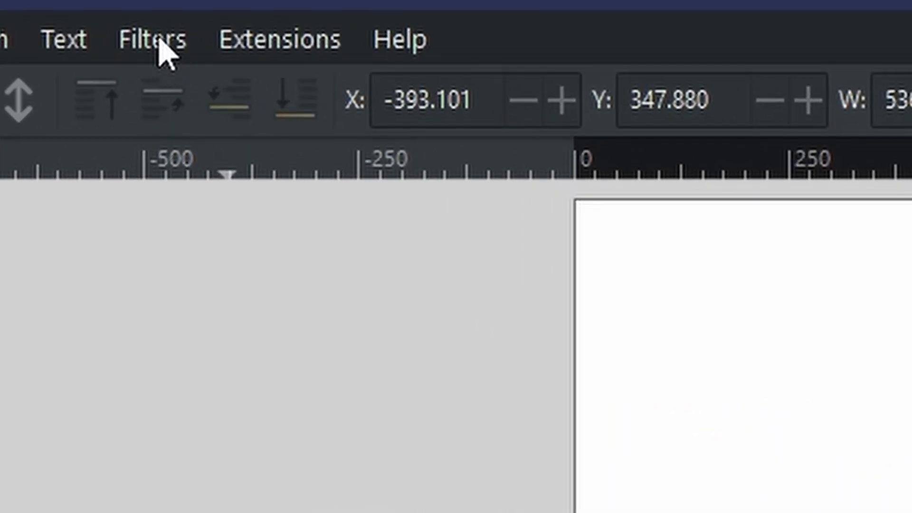
Apply the Jigsaw Piece filter from the Filter Gallery to the blue ring path.
click(164, 53)
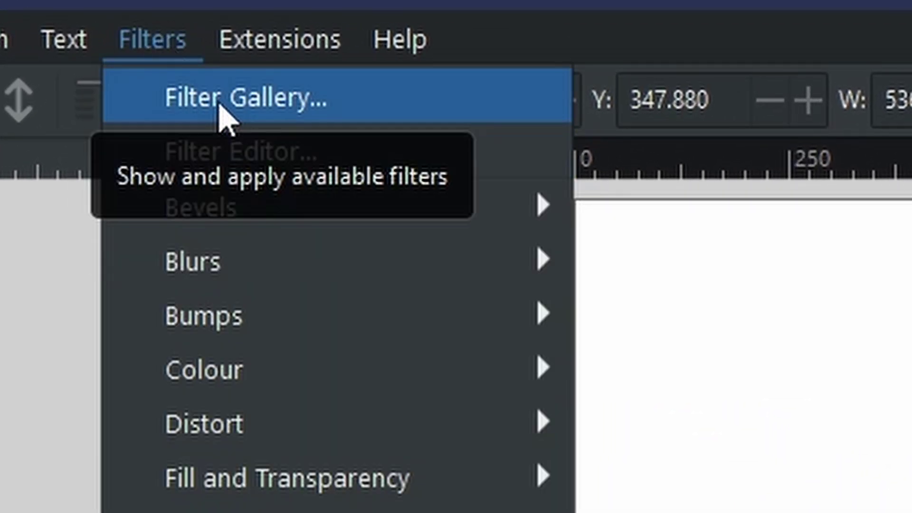
click(220, 107)
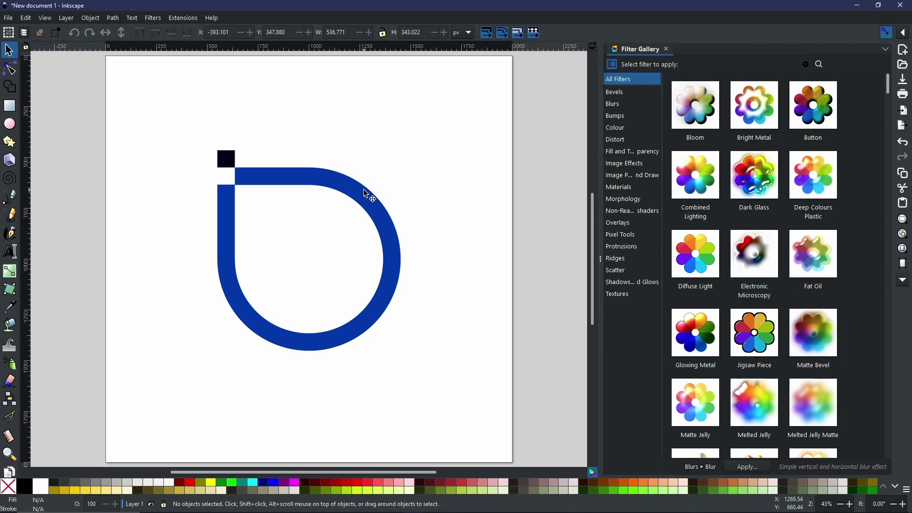
click(366, 194)
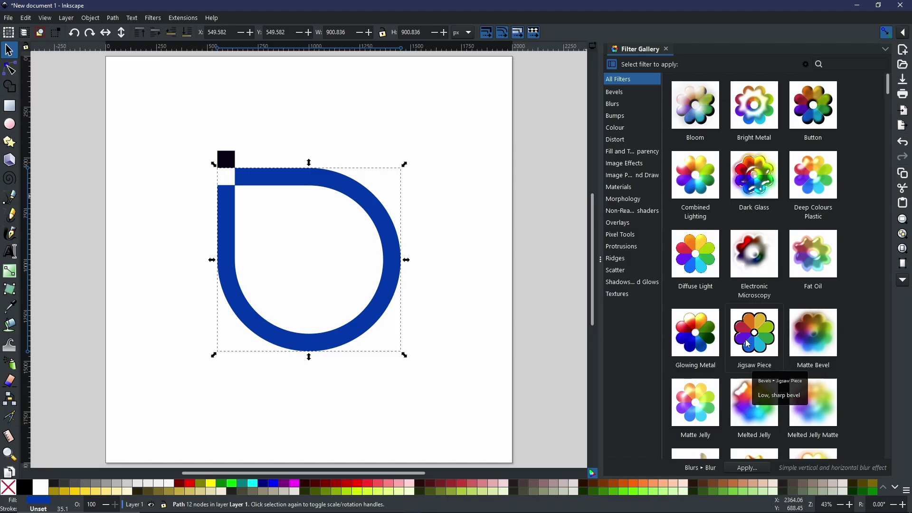
double_click(748, 345)
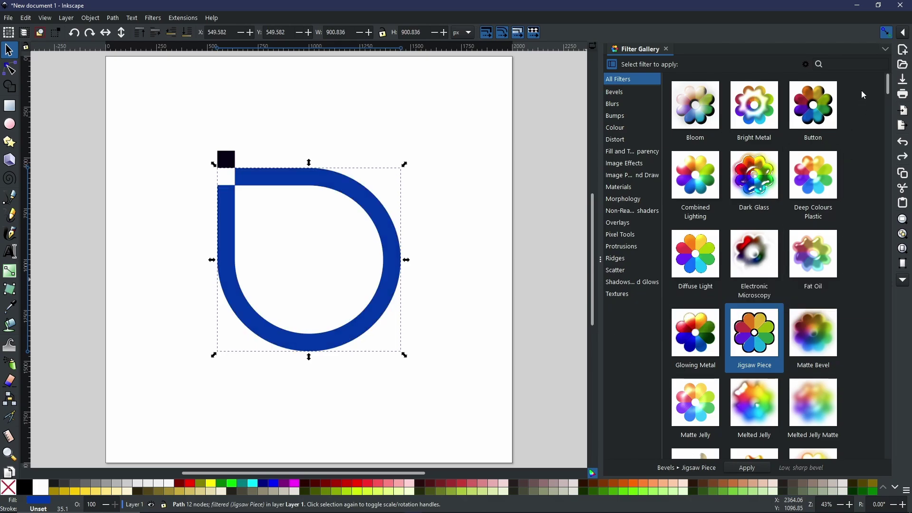
click(843, 66)
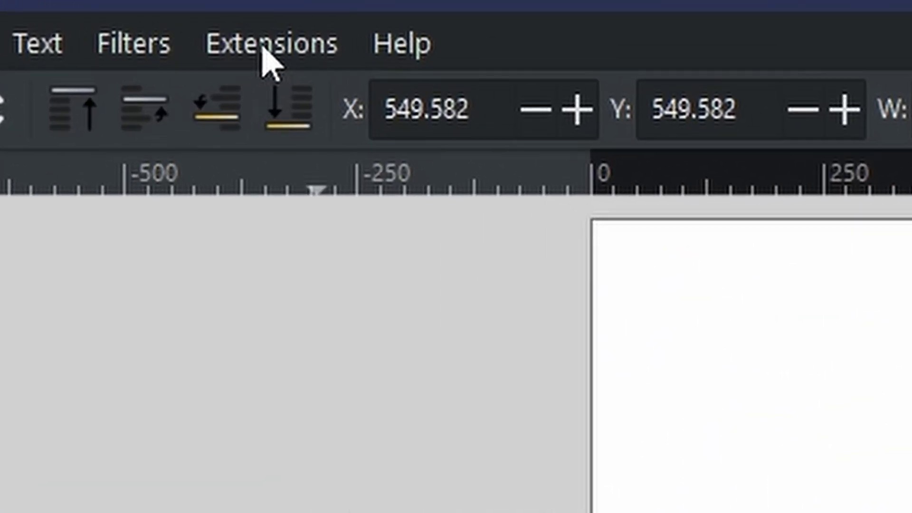
Open the Extension Gallery and widen its panel to show more columns.
click(182, 19)
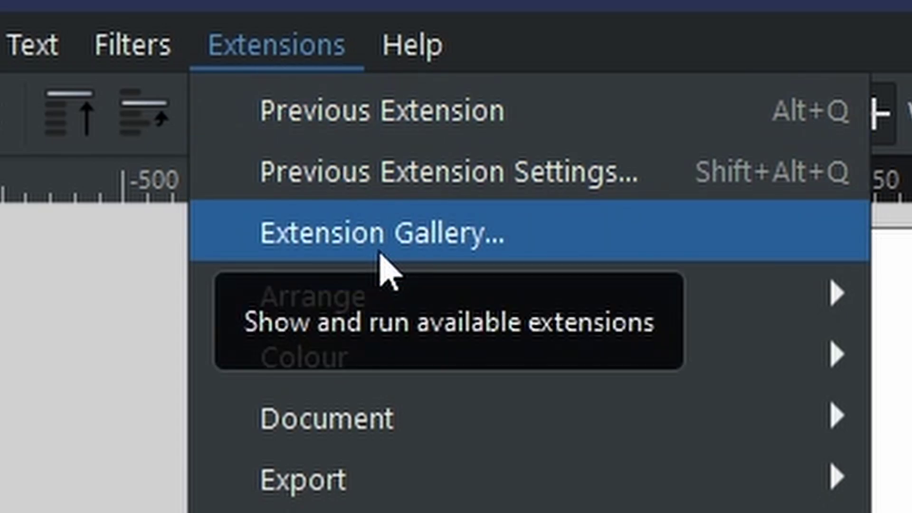
click(381, 255)
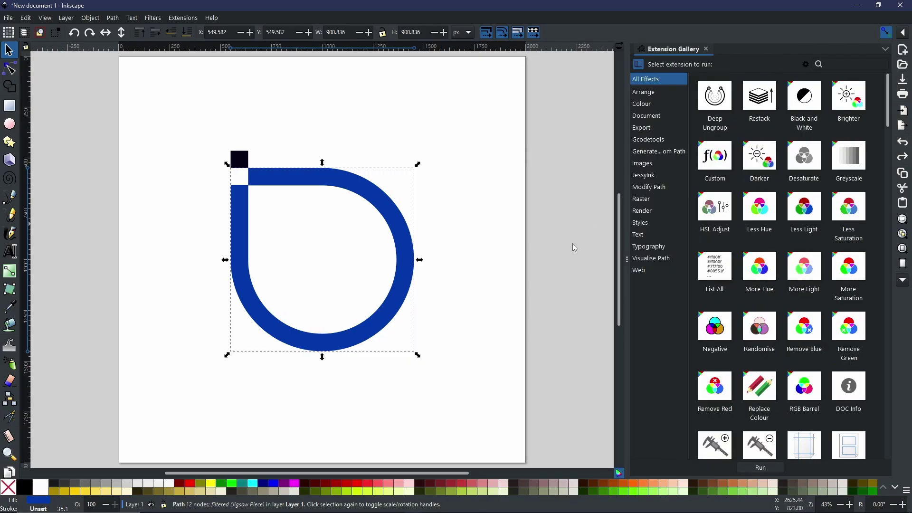
drag(626, 247, 538, 246)
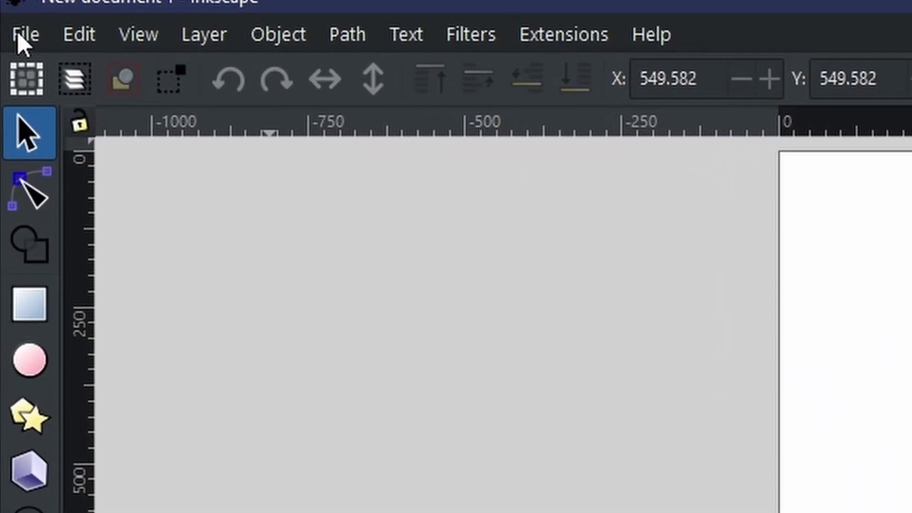
Bring up Document Properties from the commands bar overflow at its Grids section.
click(7, 18)
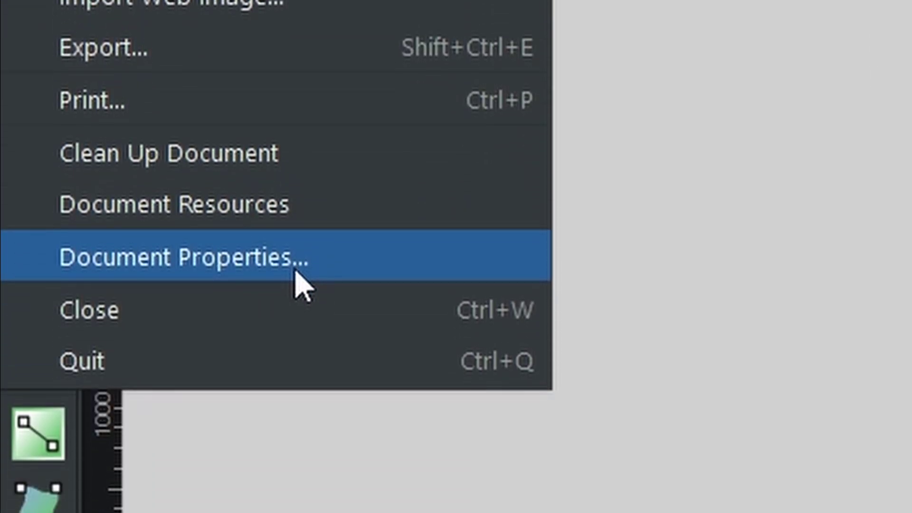
key(Escape)
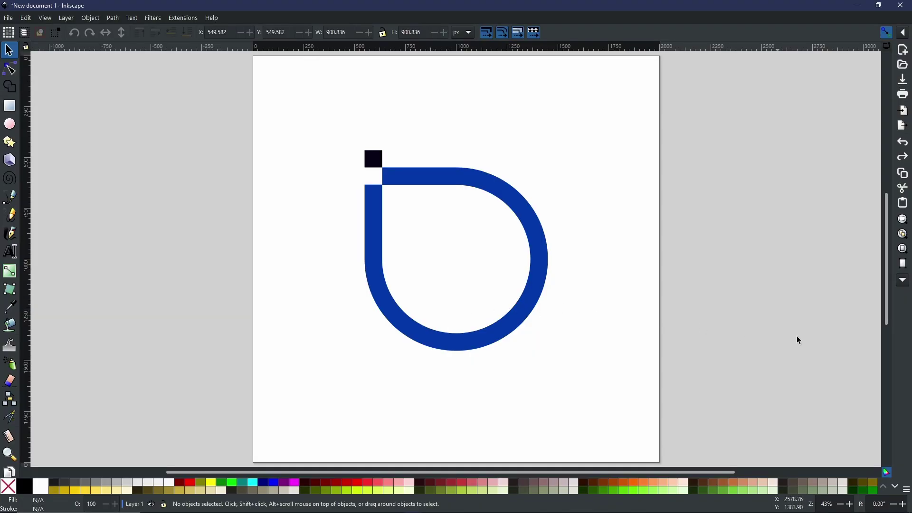
click(903, 282)
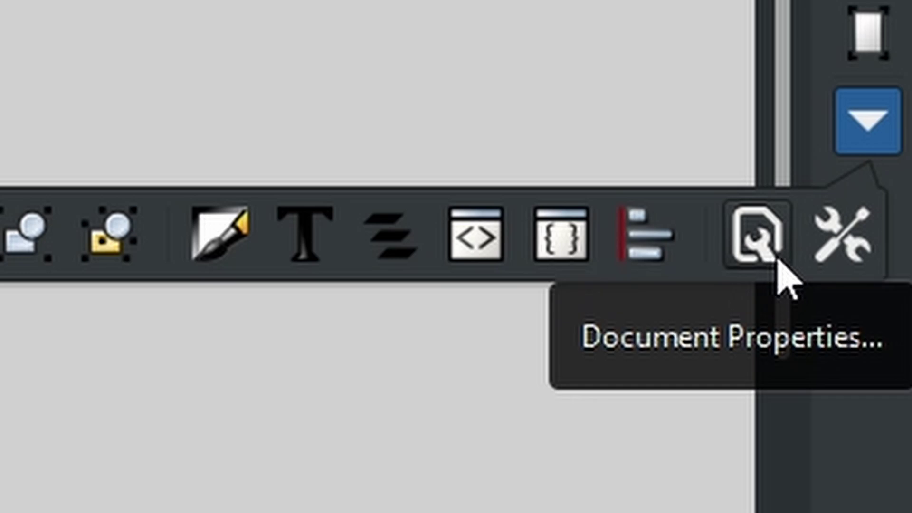
click(775, 265)
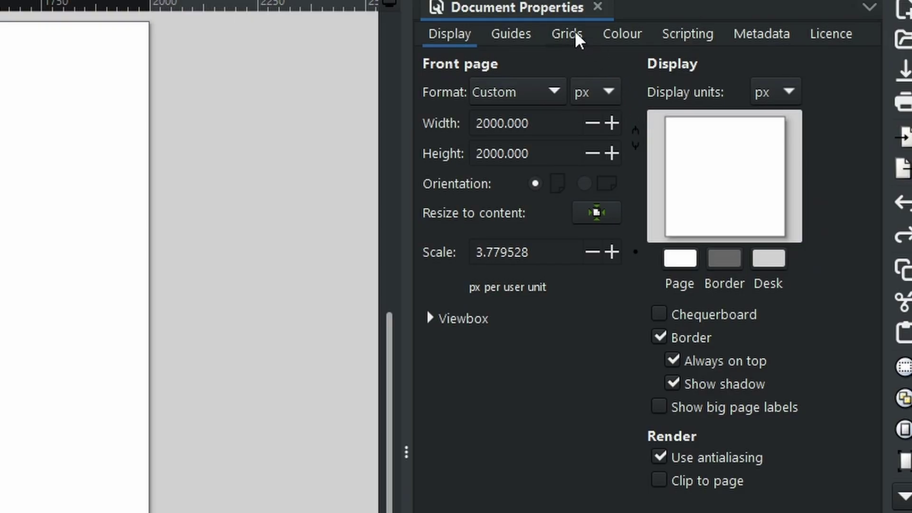
click(577, 38)
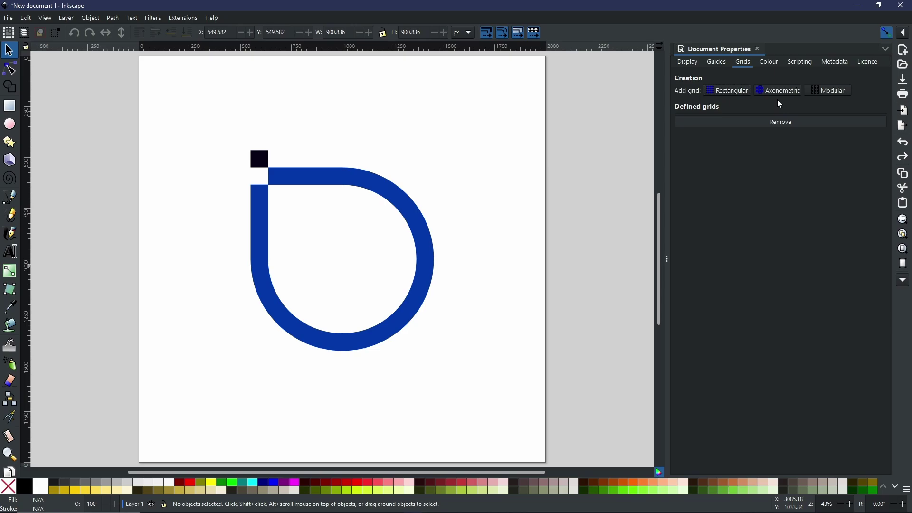
click(780, 92)
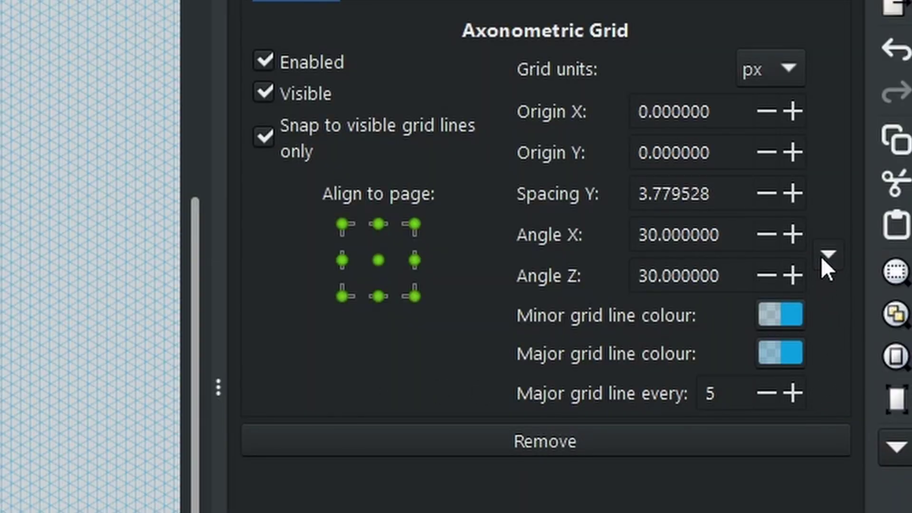
click(823, 257)
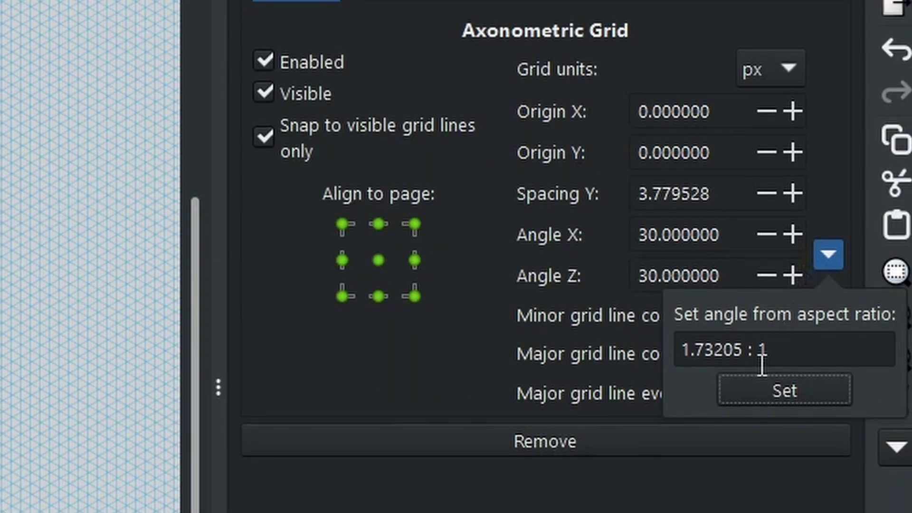
triple_click(789, 356)
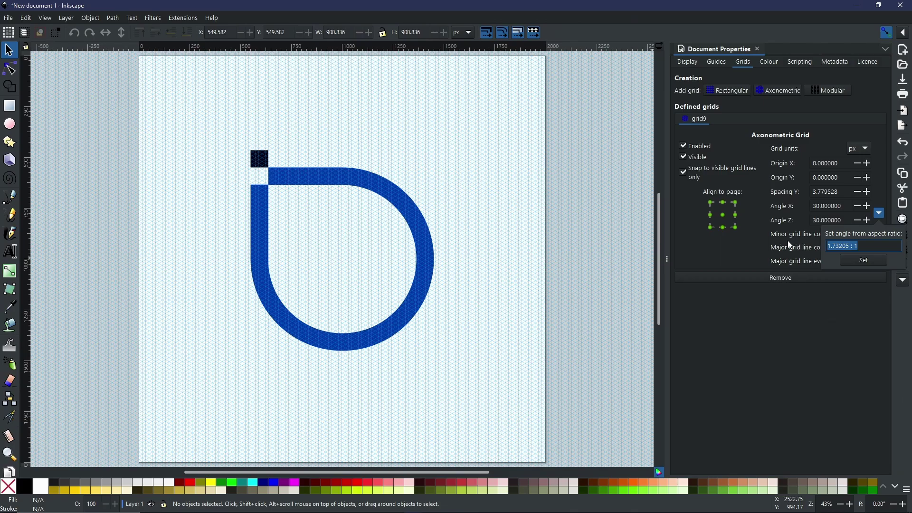
text(2.1)
click(864, 260)
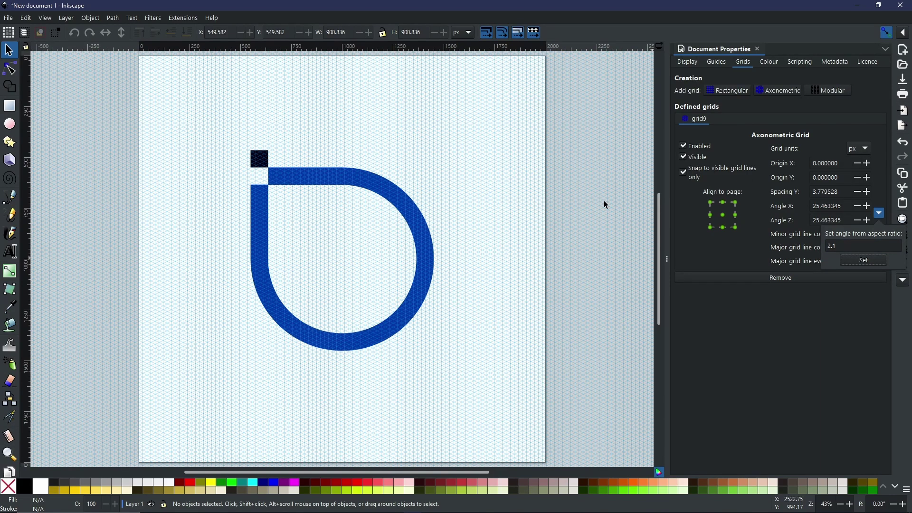
click(581, 236)
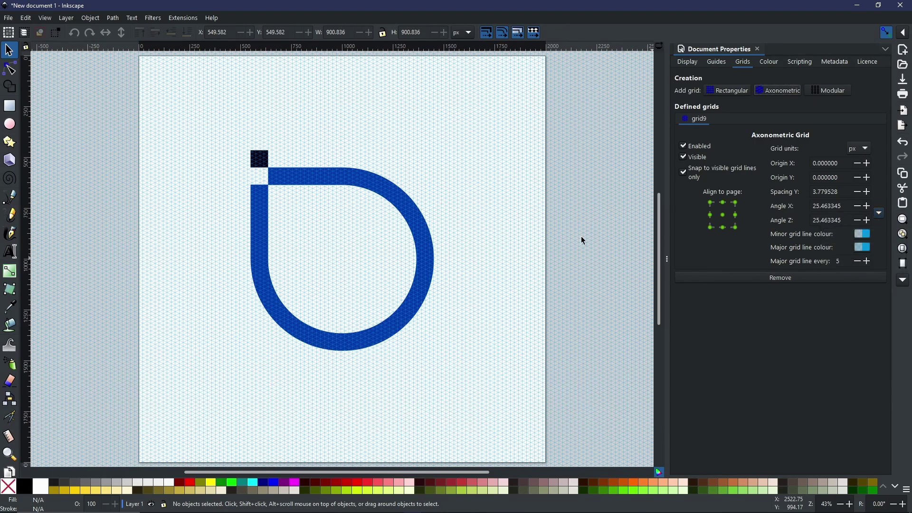
click(781, 278)
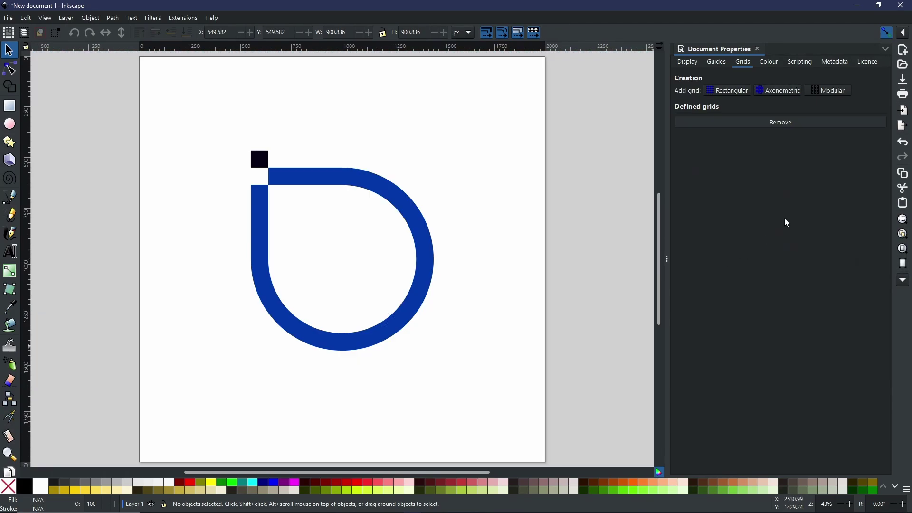
Add a Modular grid and set its Margin X and Margin Y to 2 px each.
click(829, 95)
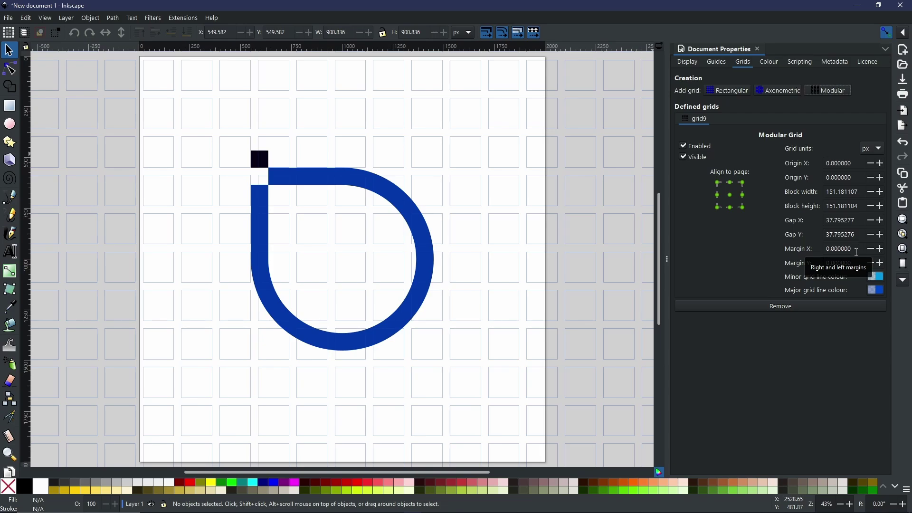
drag(858, 245, 818, 243)
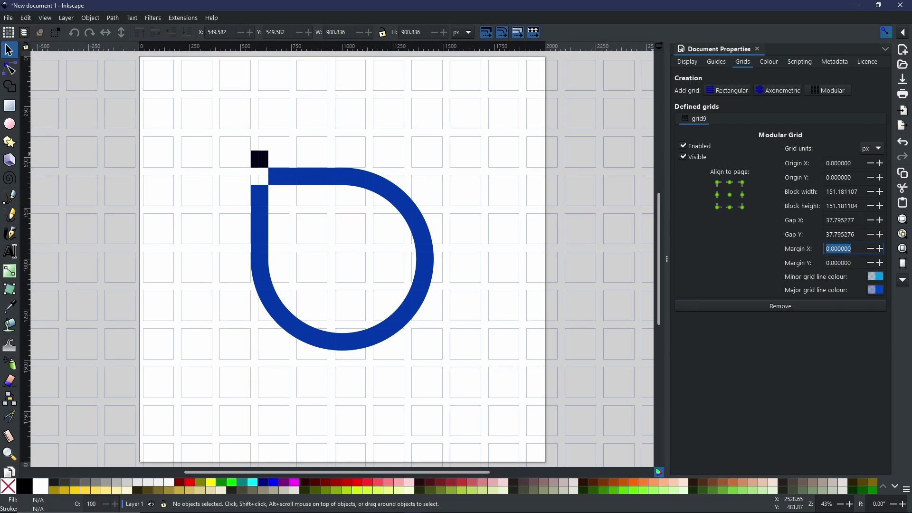
text(2)
key(Return)
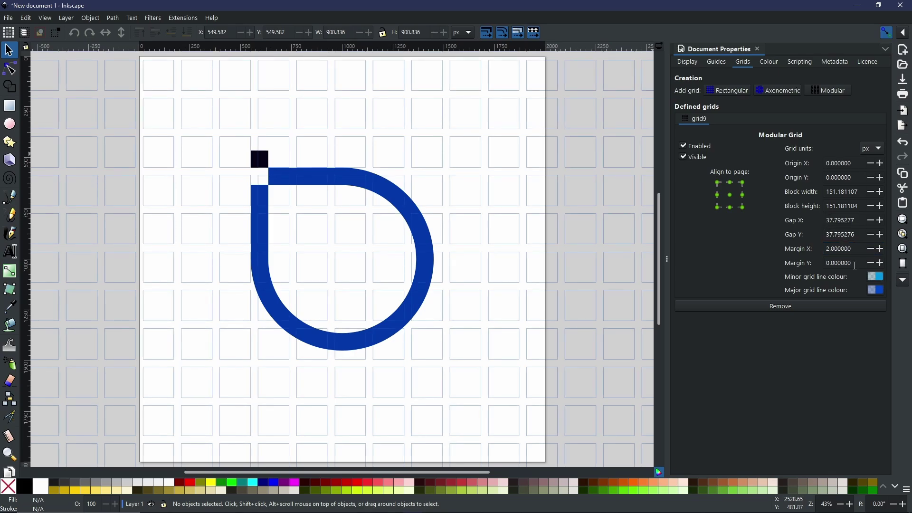
triple_click(856, 266)
text(2)
key(Return)
Zoom to the page edge and lower the grid's Margin X to about -3.4 px.
ctrl+scroll(551, 175, up, 6)
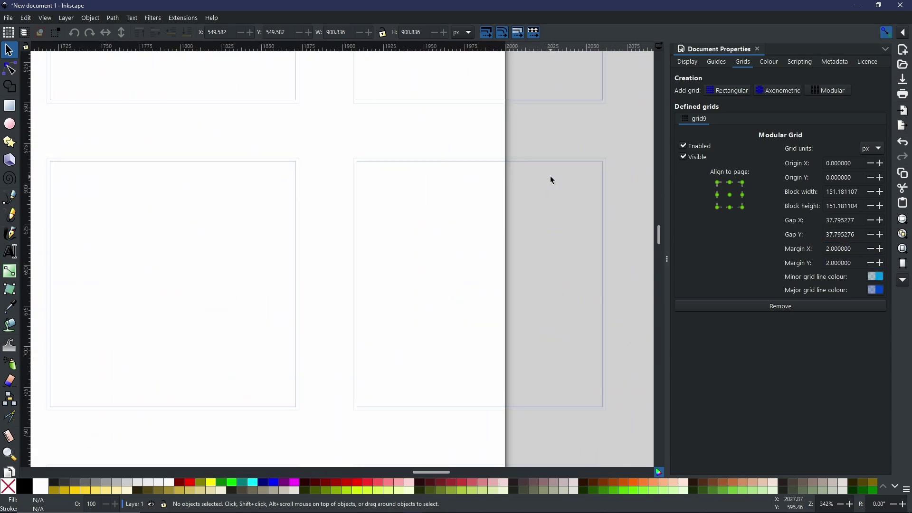
ctrl+scroll(551, 178, up, 4)
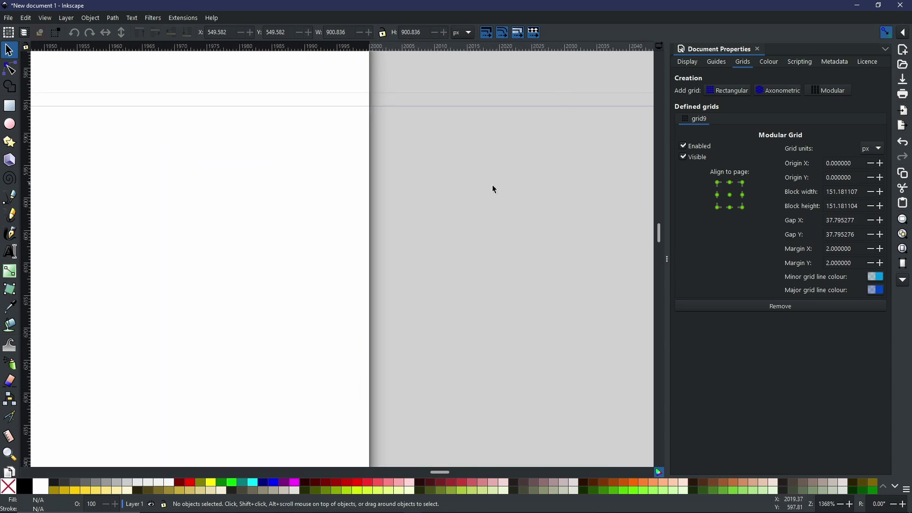
drag(248, 141, 523, 209)
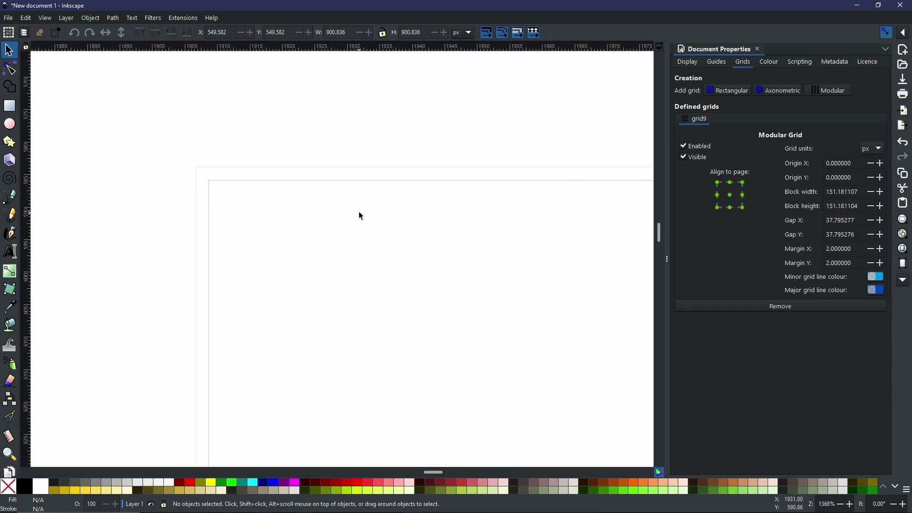
drag(361, 216, 430, 178)
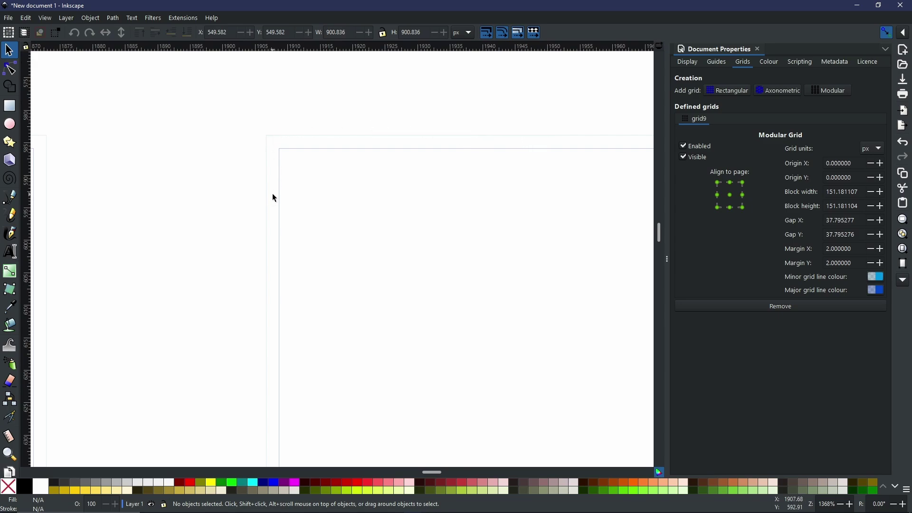
click(872, 250)
click(870, 249)
click(871, 249)
click(870, 249)
click(871, 249)
click(871, 250)
click(871, 250)
click(871, 250)
click(871, 250)
Raise the minor grid line colour's alpha to 28.
click(876, 277)
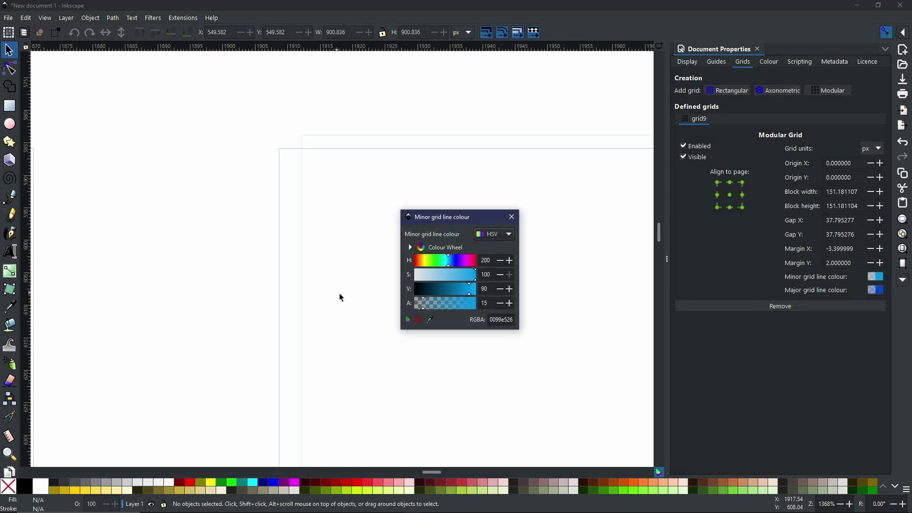
mouse_move(424, 303)
mouse_down()
mouse_move(457, 304)
mouse_move(448, 304)
mouse_up()
click(512, 217)
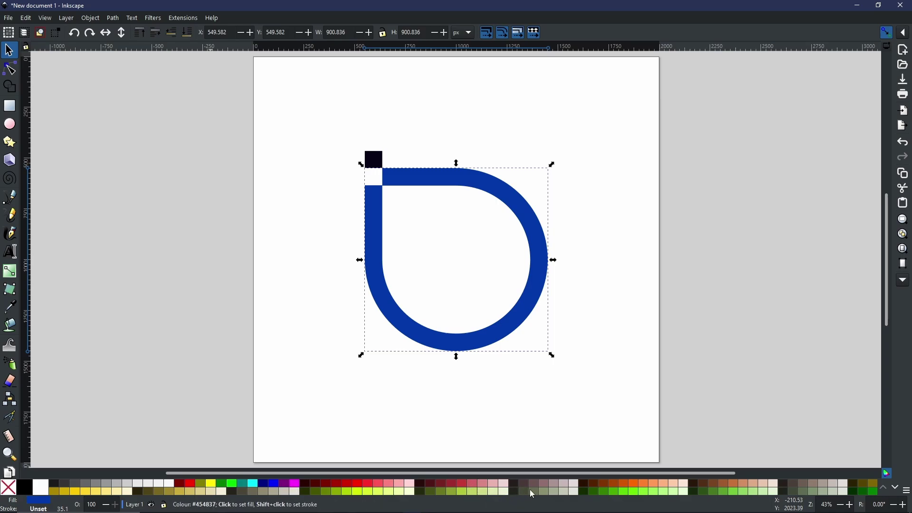
Open the Swatches panel from the View menu and widen it.
click(907, 492)
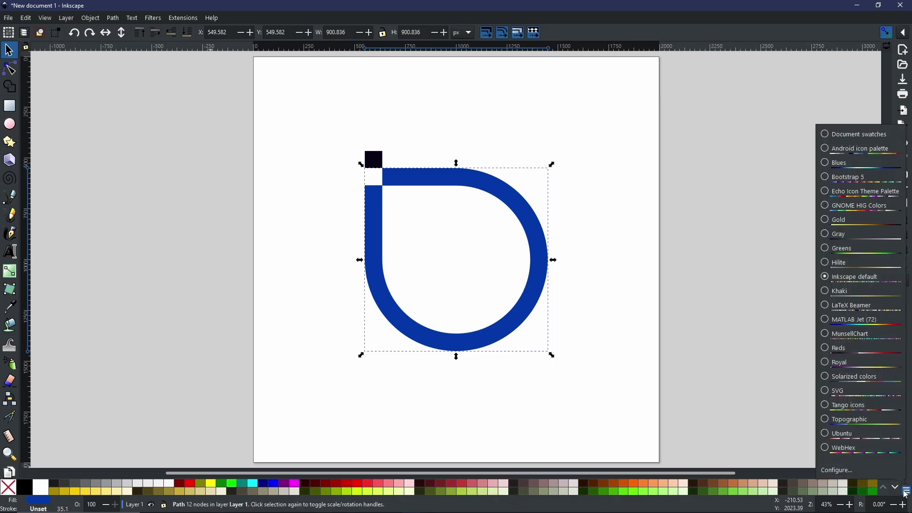
click(907, 493)
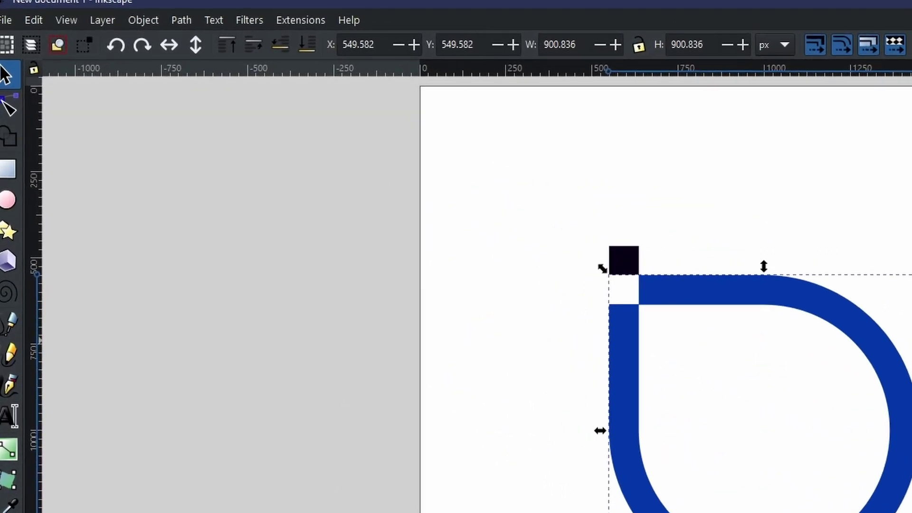
click(66, 22)
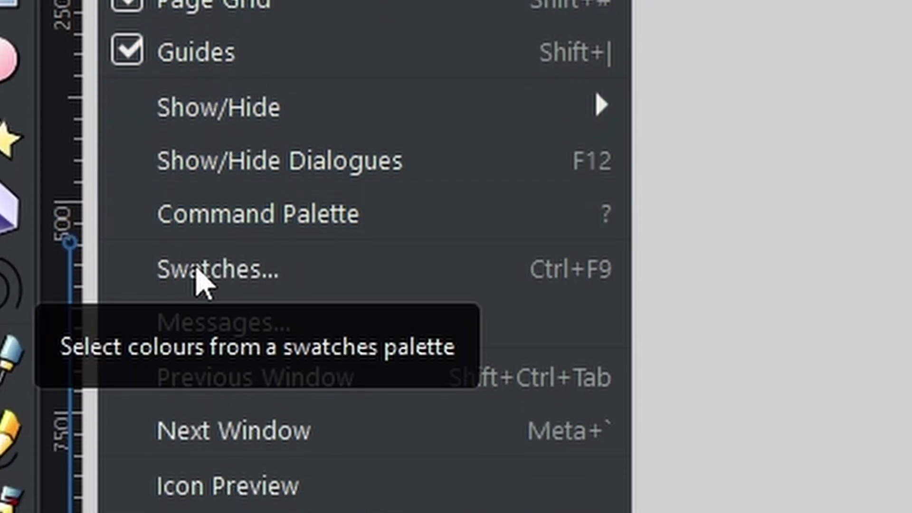
click(202, 283)
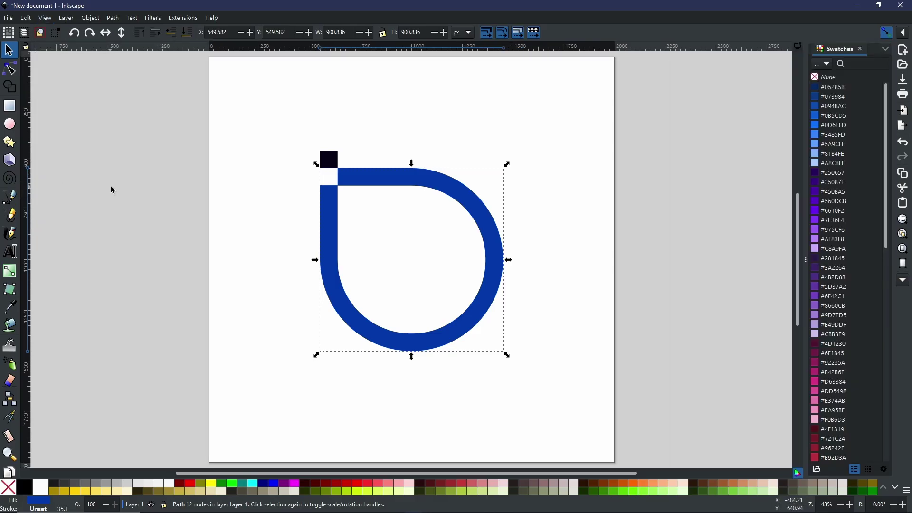
drag(743, 251, 672, 251)
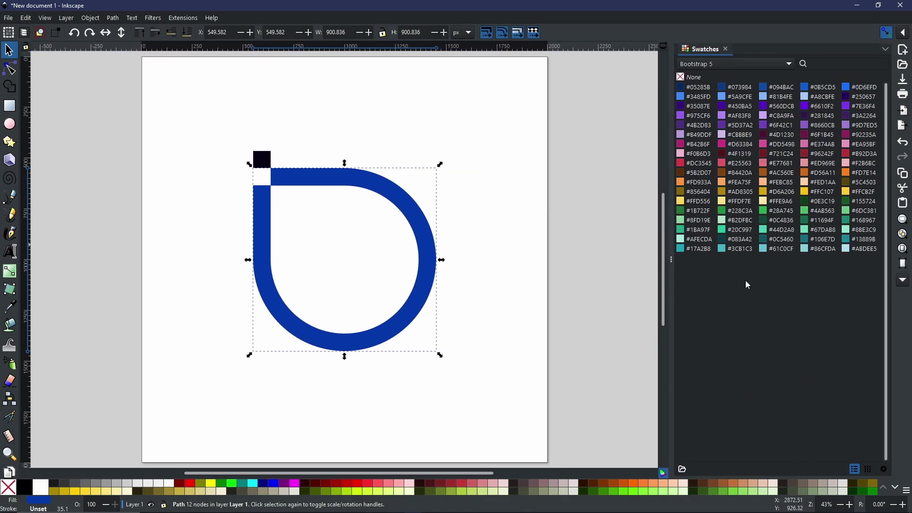
Switch the swatches palette to Echo Icon Theme Palette, then to Inkscape default.
click(752, 63)
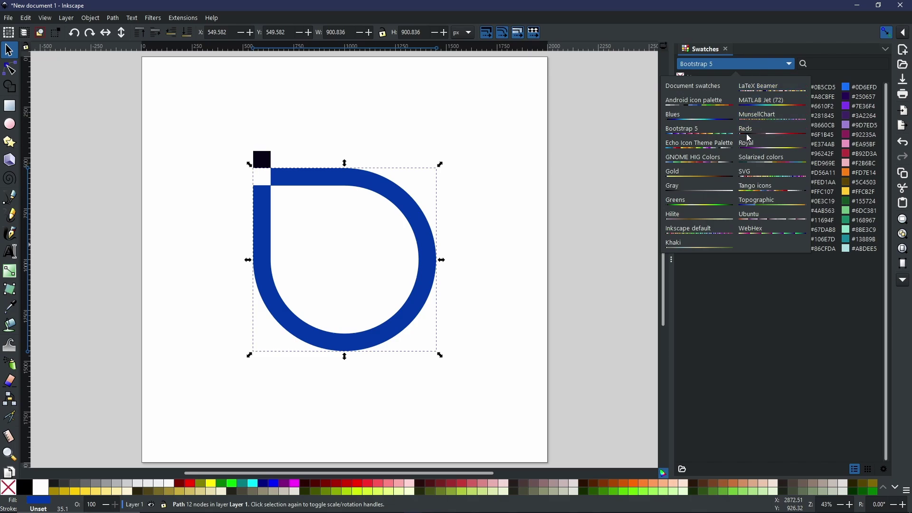
click(725, 146)
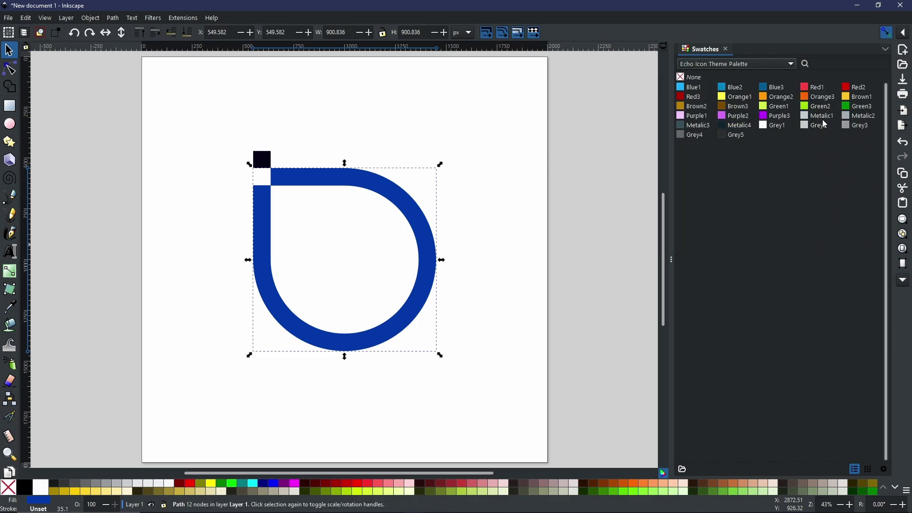
click(763, 64)
click(801, 128)
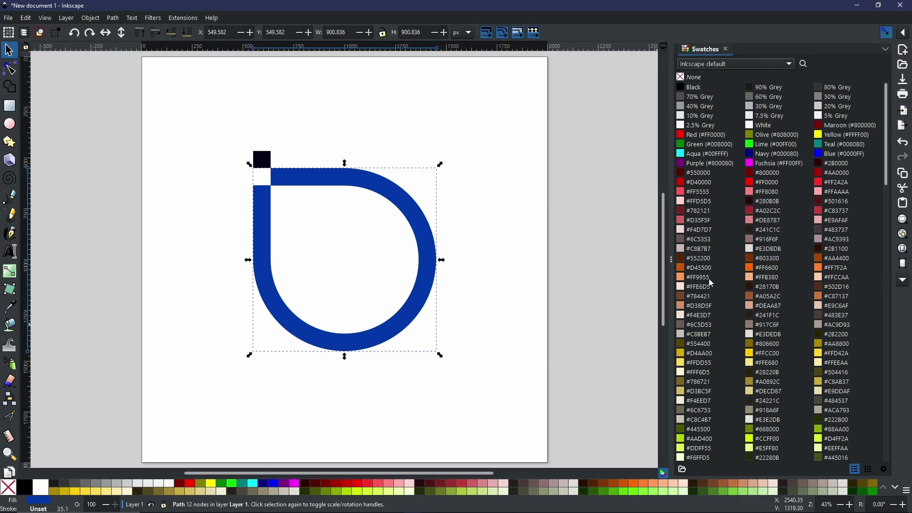
Switch the blue path's fill to a linear gradient in Fill and Stroke.
key(ctrl+shift+f)
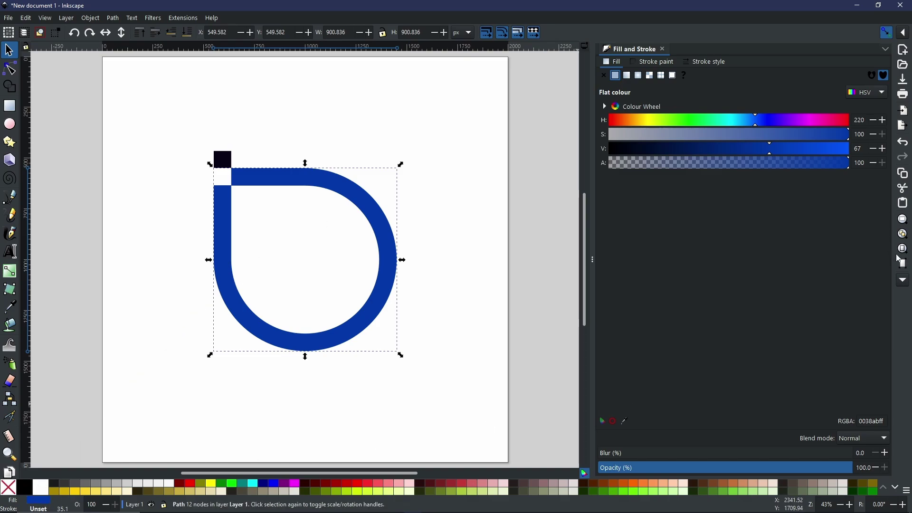
click(904, 280)
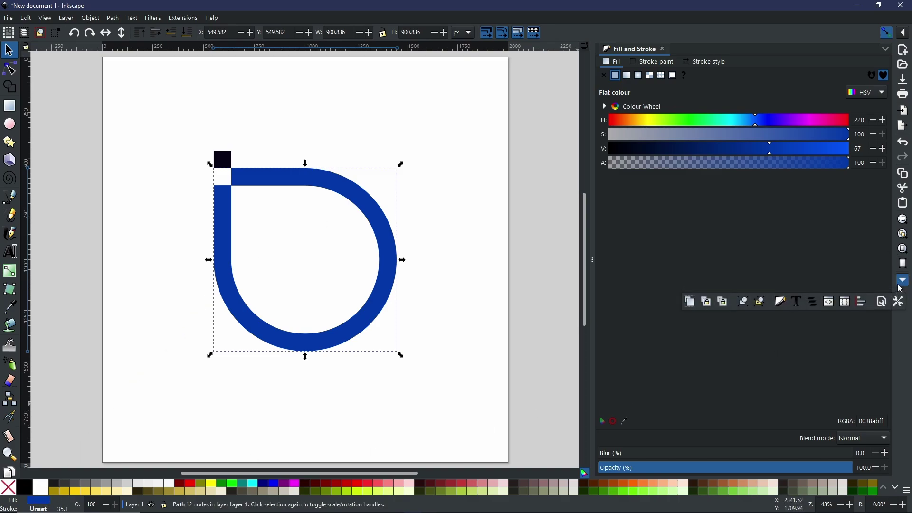
click(781, 312)
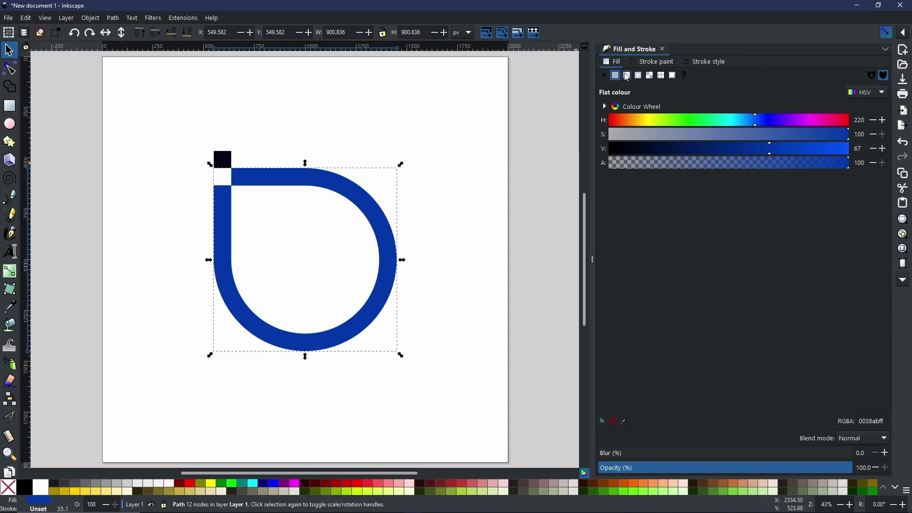
click(627, 75)
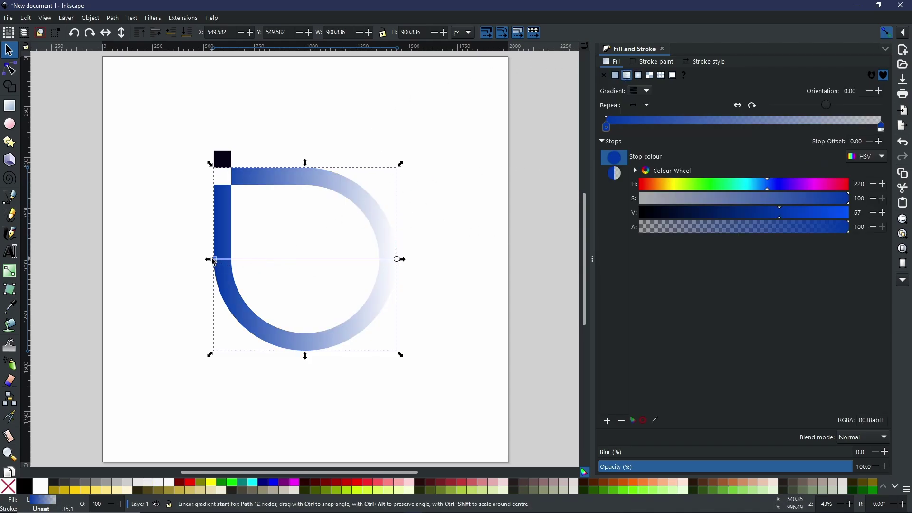
Reposition the gradient handles and orientation so the lower half fades to transparent.
drag(213, 259, 305, 168)
drag(397, 260, 305, 351)
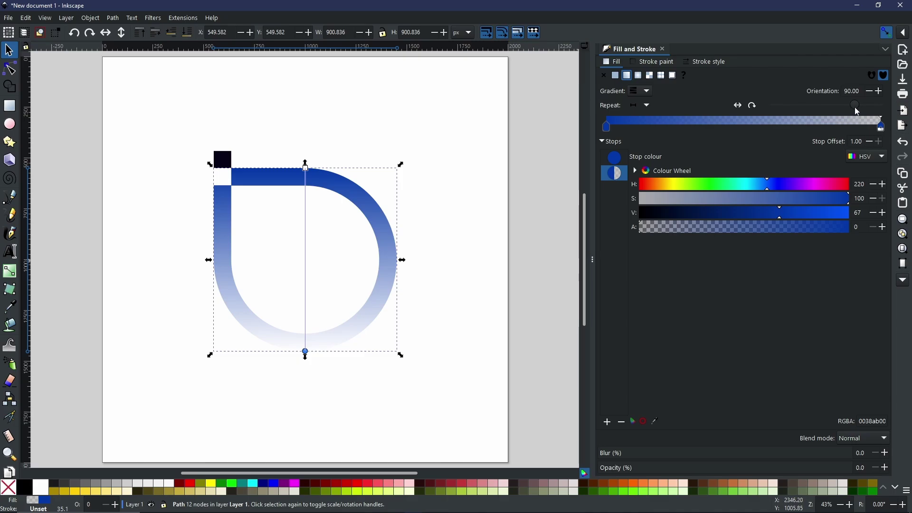
mouse_move(858, 112)
mouse_down()
mouse_move(806, 115)
mouse_move(851, 119)
mouse_up()
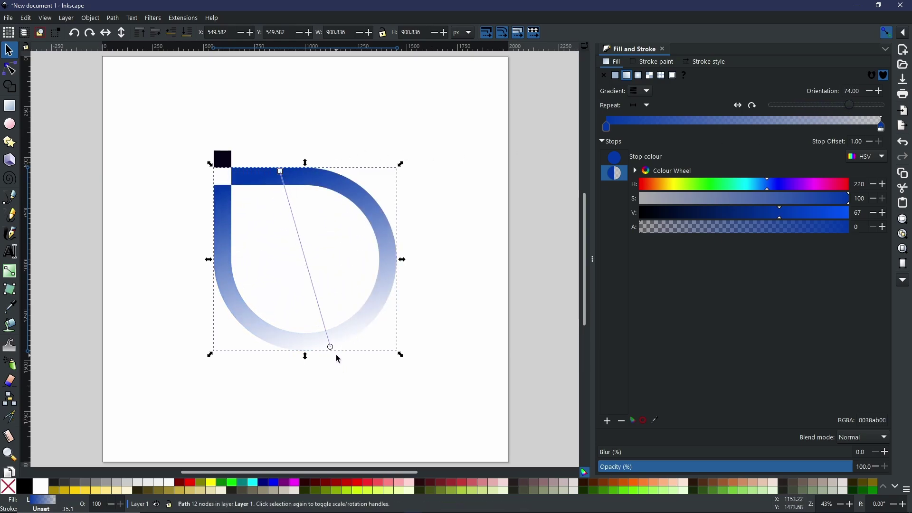
drag(281, 172, 307, 244)
drag(331, 347, 305, 279)
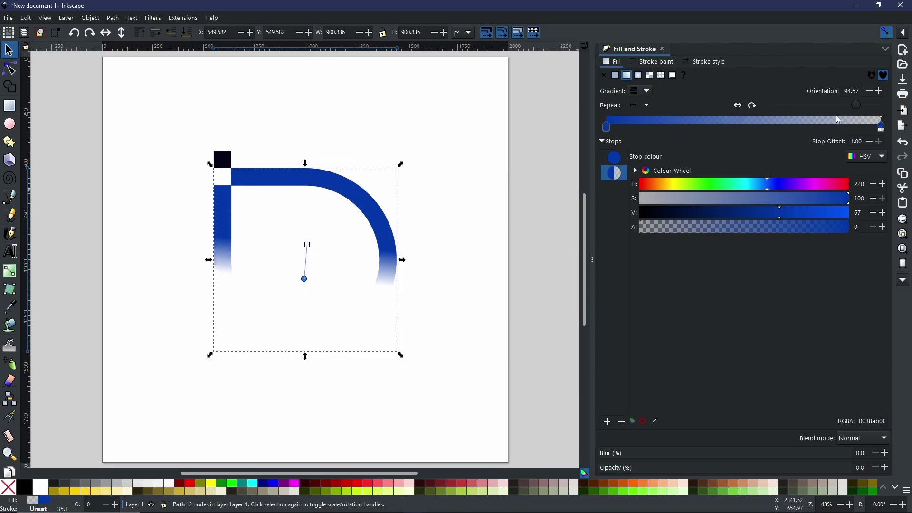
drag(857, 107, 839, 117)
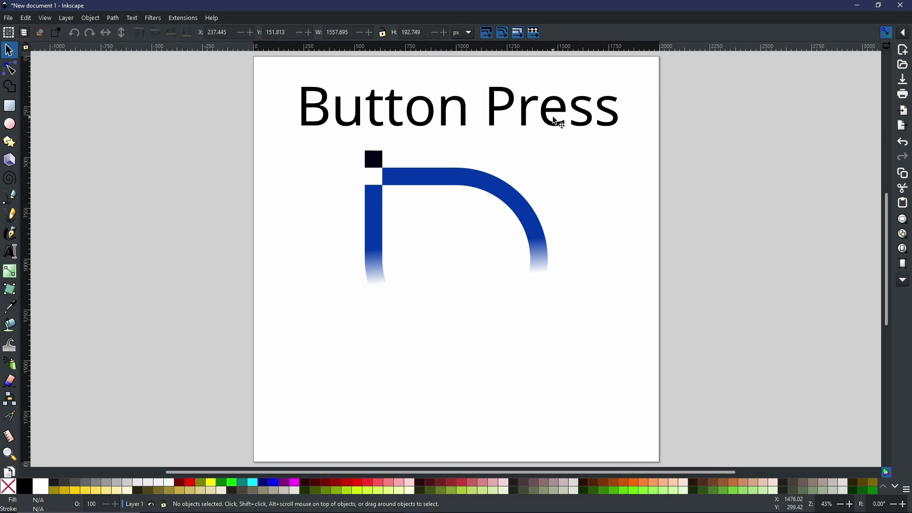
Select the Button Press text and show a widened Text and Font panel.
click(558, 123)
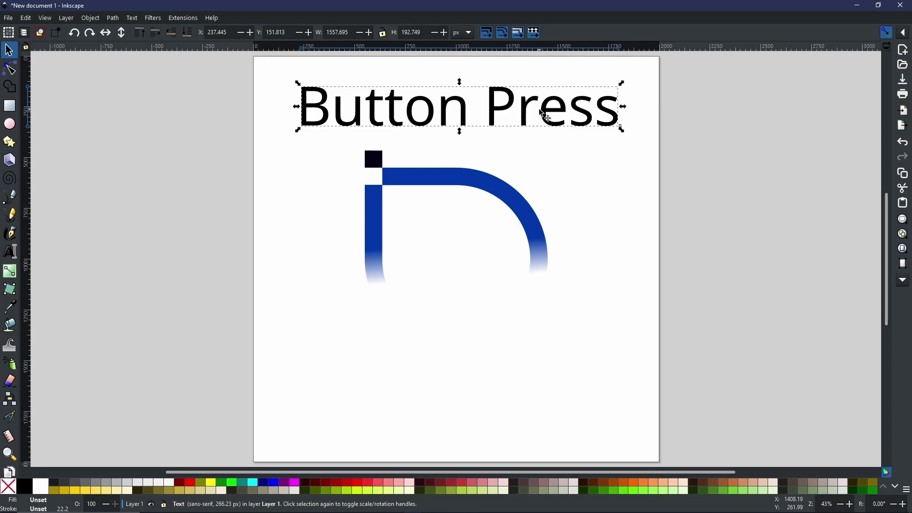
click(904, 281)
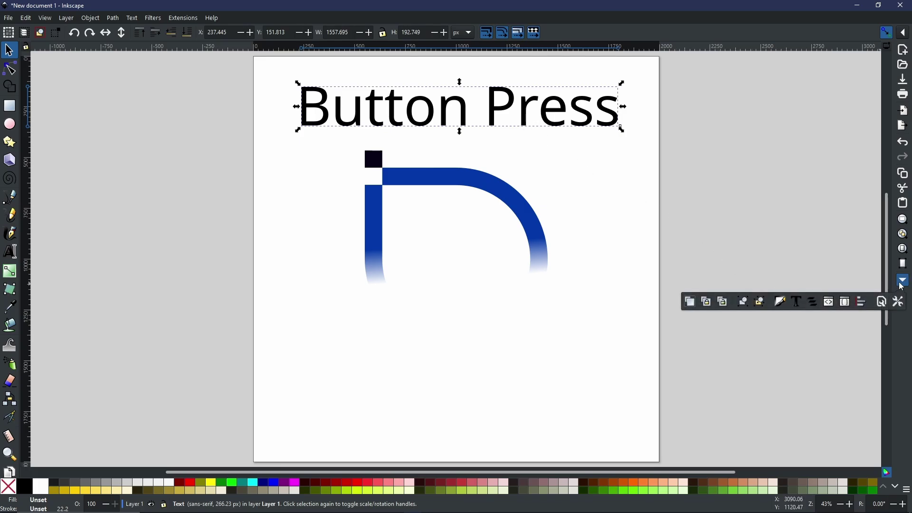
click(798, 302)
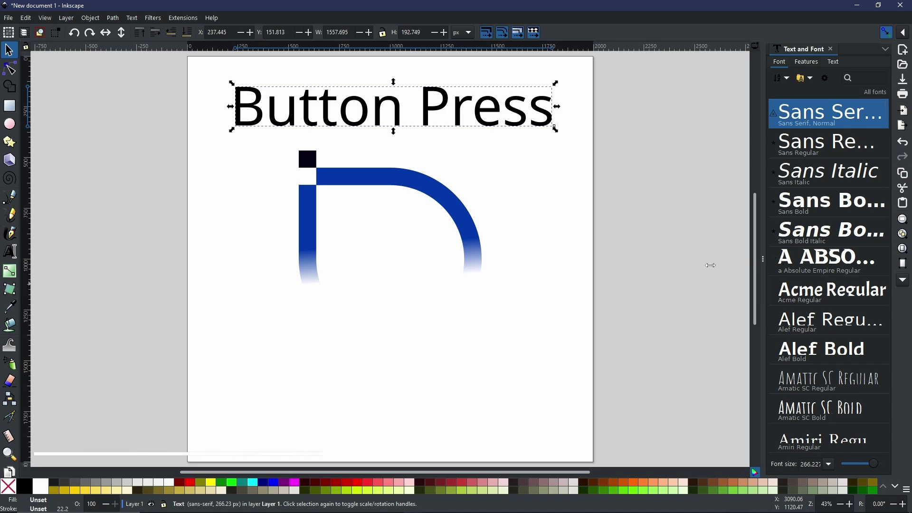
drag(763, 261, 637, 260)
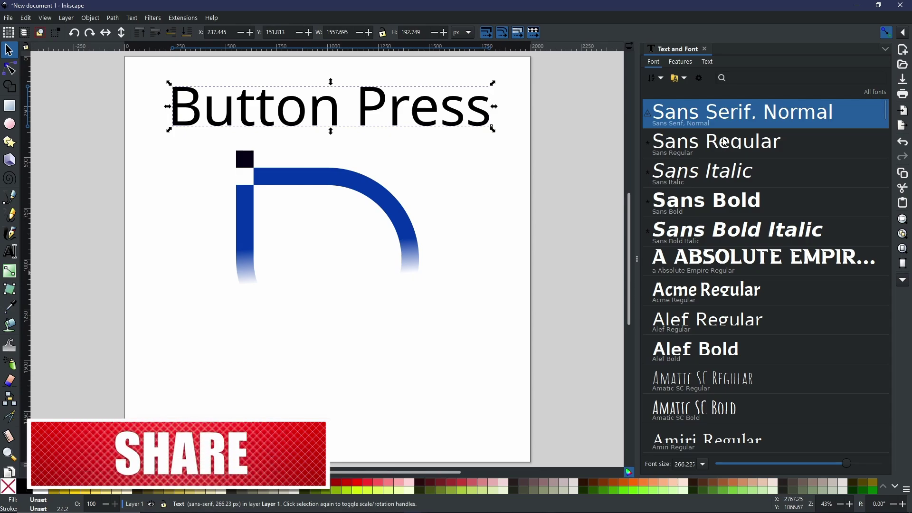
Preview Sans, Absolute Empire, Acme and Alef, then set the title in Amatic SC Bold.
click(726, 142)
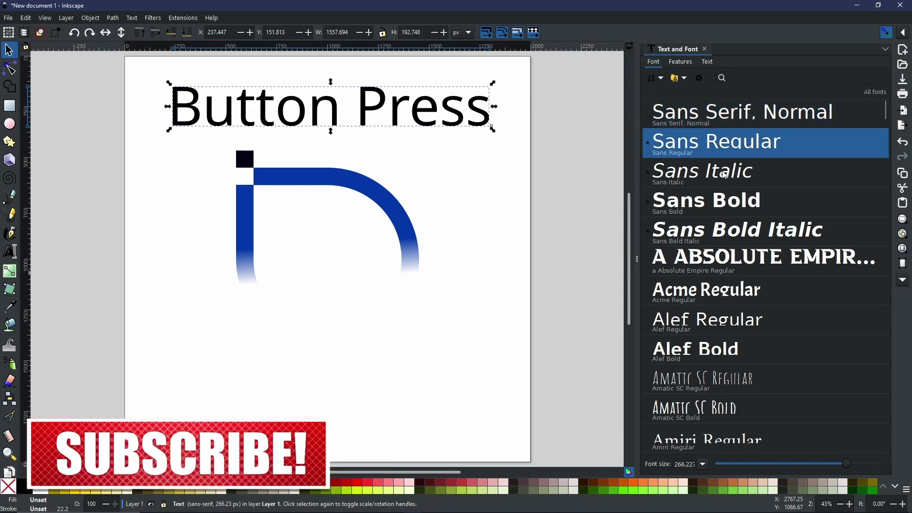
click(726, 176)
click(731, 202)
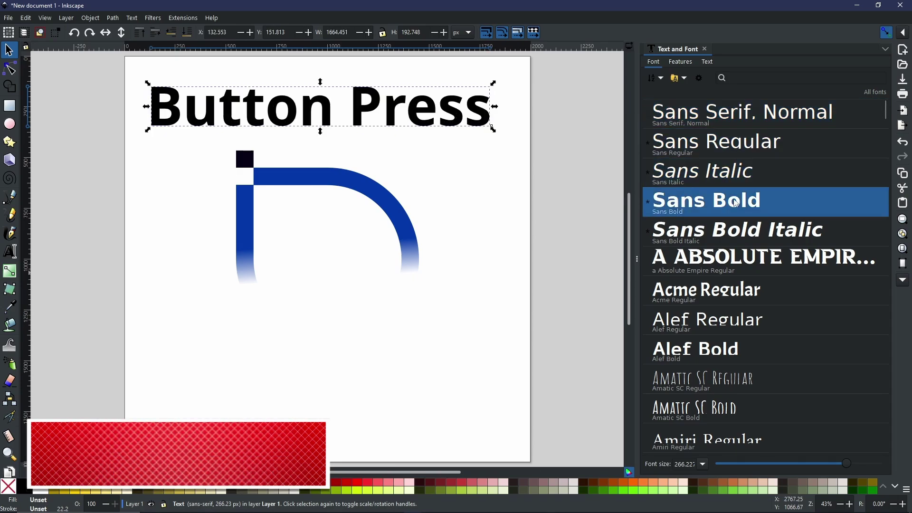
click(734, 226)
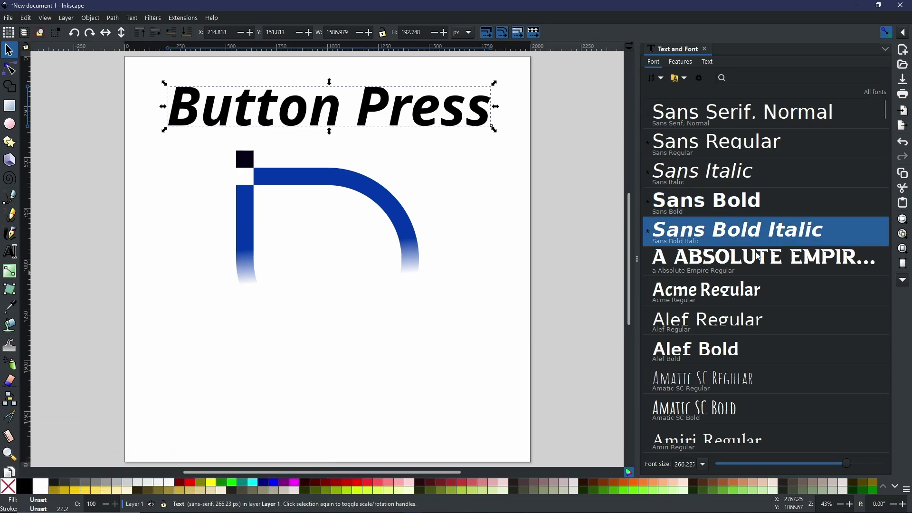
click(739, 259)
click(711, 300)
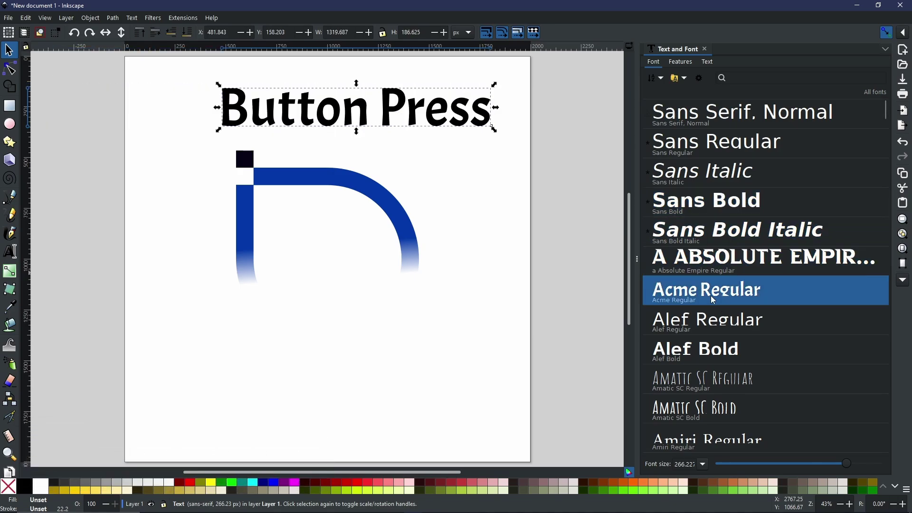
click(727, 349)
click(714, 383)
click(722, 410)
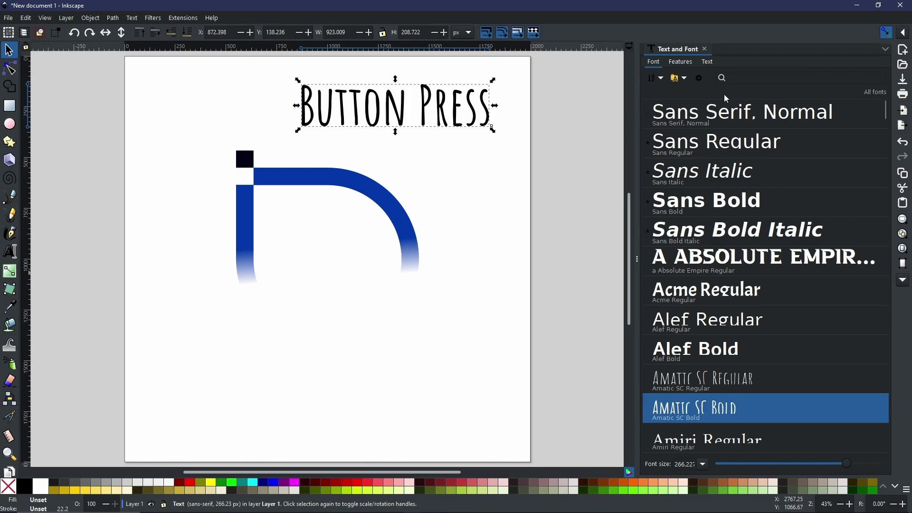
Try Bahnschrift SemiLight styles, settling on Bahnschrift SemiBold SemiCondensed for the heading.
scroll(731, 199, down, 10)
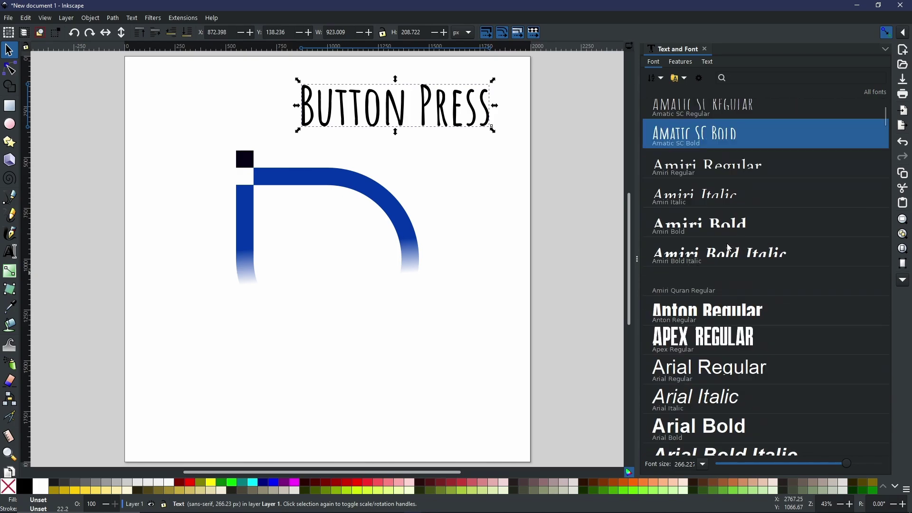
scroll(737, 240, down, 6)
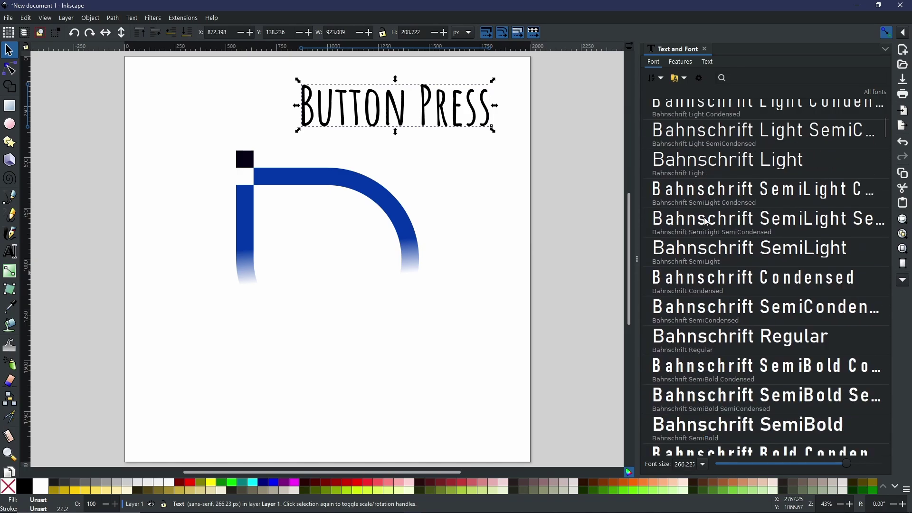
click(708, 223)
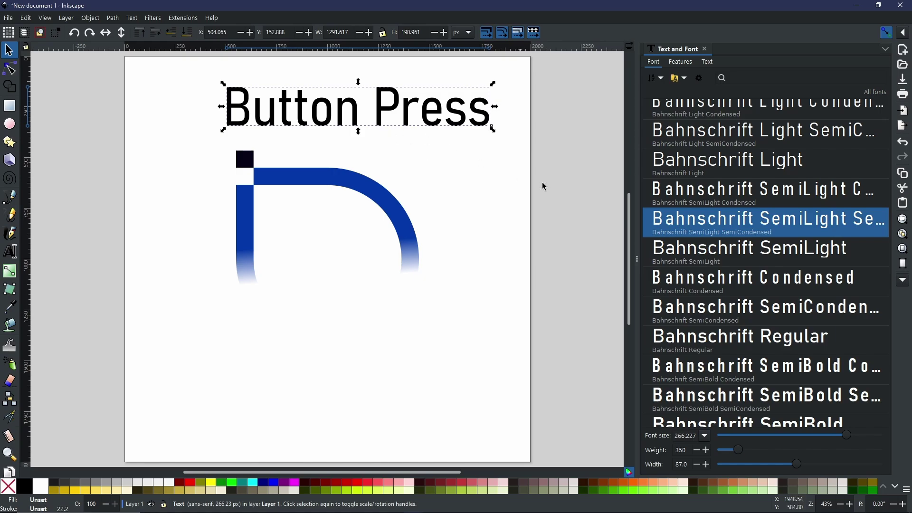
click(806, 240)
key(Down)
key(Down)
key(Down)
key(Down)
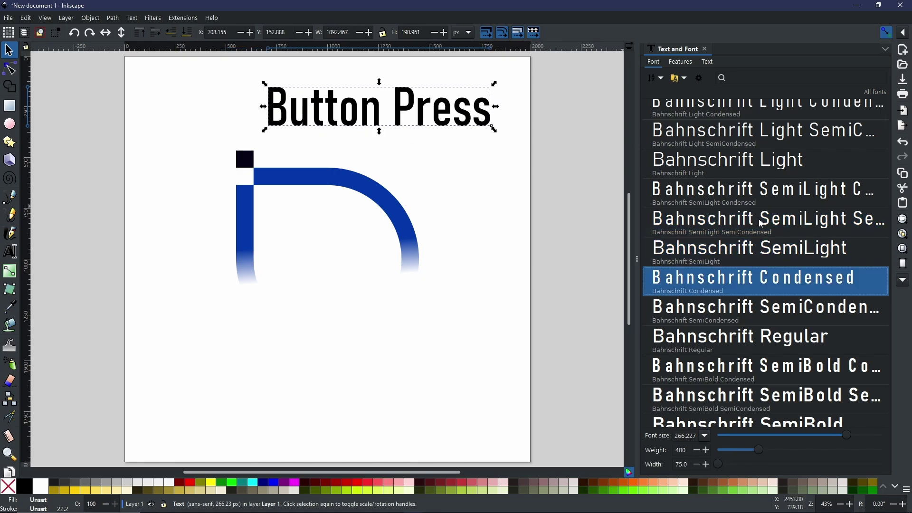
key(Down)
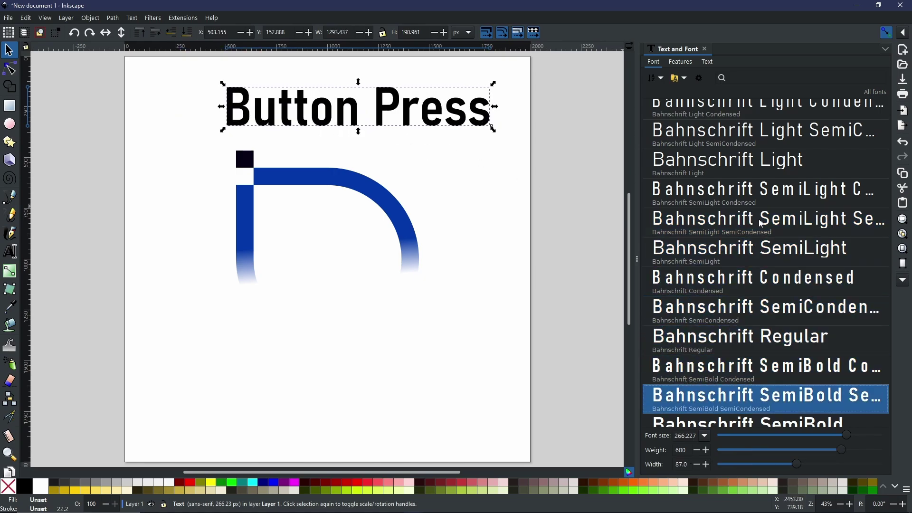
scroll(744, 197, down, 5)
scroll(669, 197, down, 3)
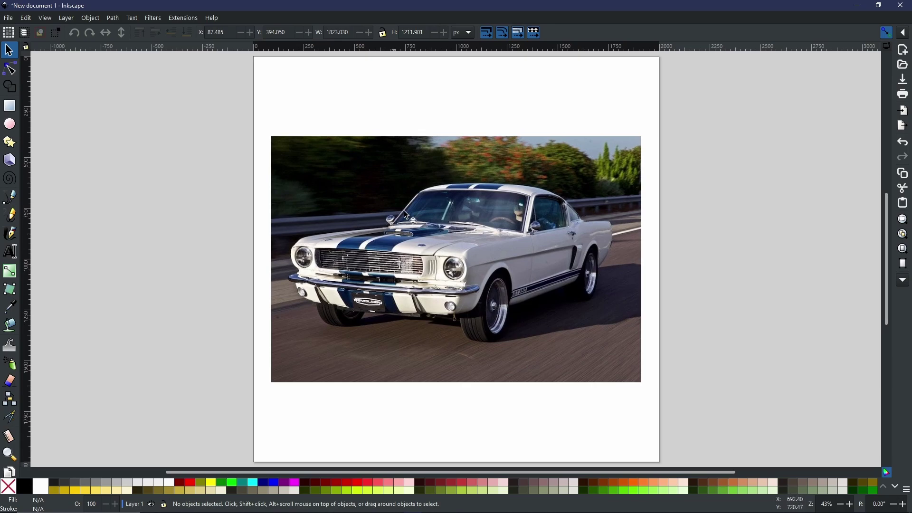
Select the car photo and glance at its context menu.
click(429, 235)
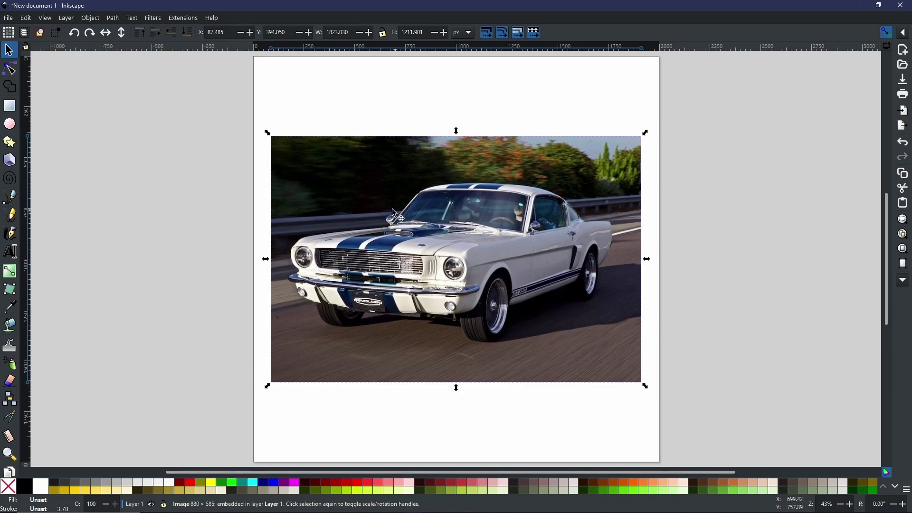
right_click(398, 236)
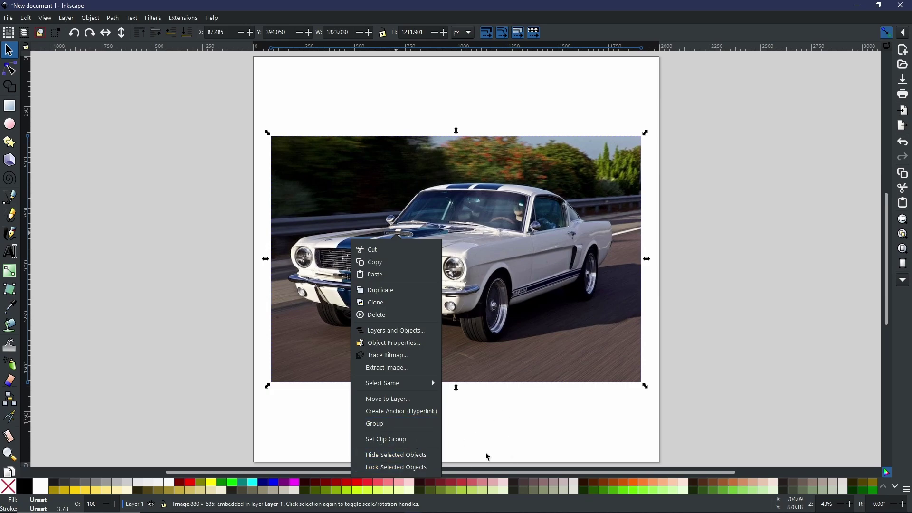
click(474, 450)
Trace a closed Pen-tool outline around the car over the photo.
key(b)
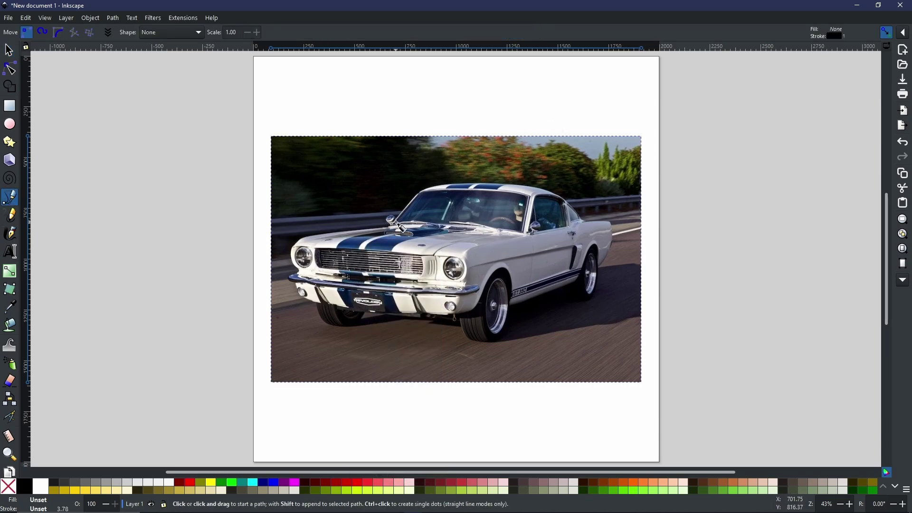
click(378, 221)
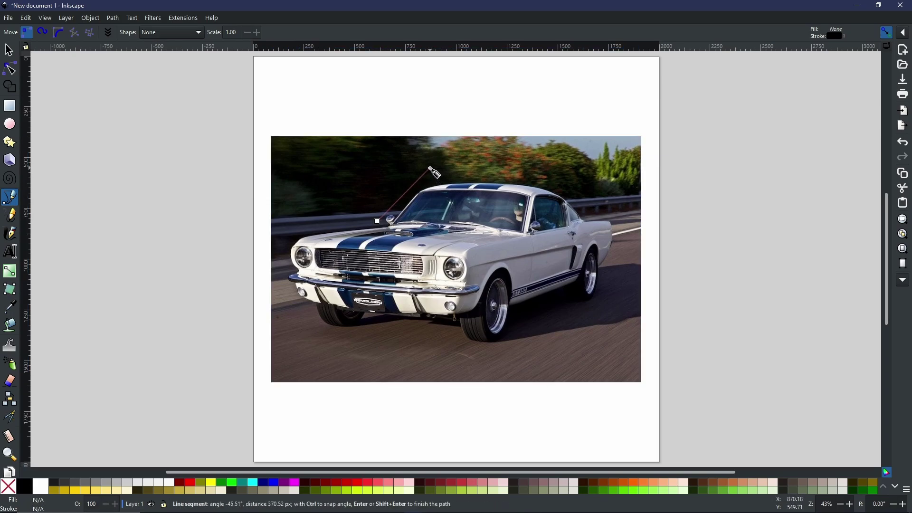
click(430, 167)
click(585, 190)
click(592, 208)
drag(627, 224, 628, 232)
click(542, 354)
click(403, 351)
click(306, 338)
click(279, 237)
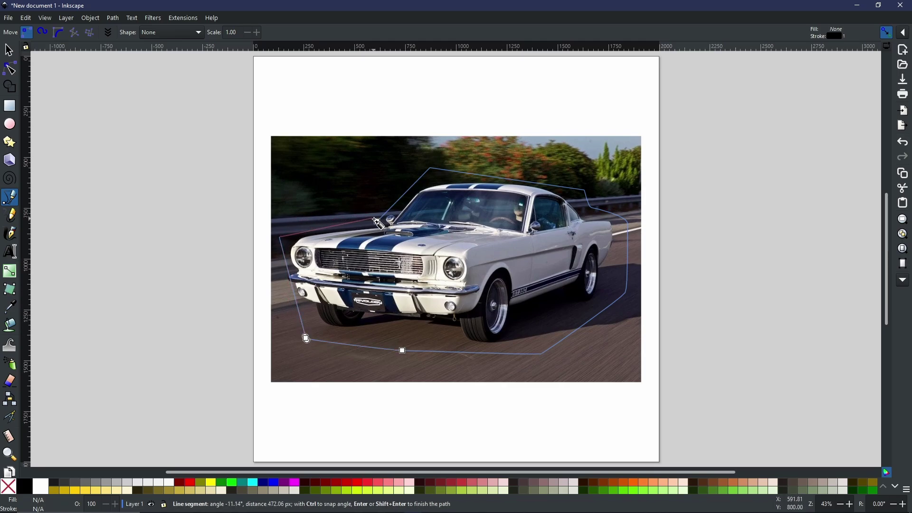
click(378, 221)
key(s)
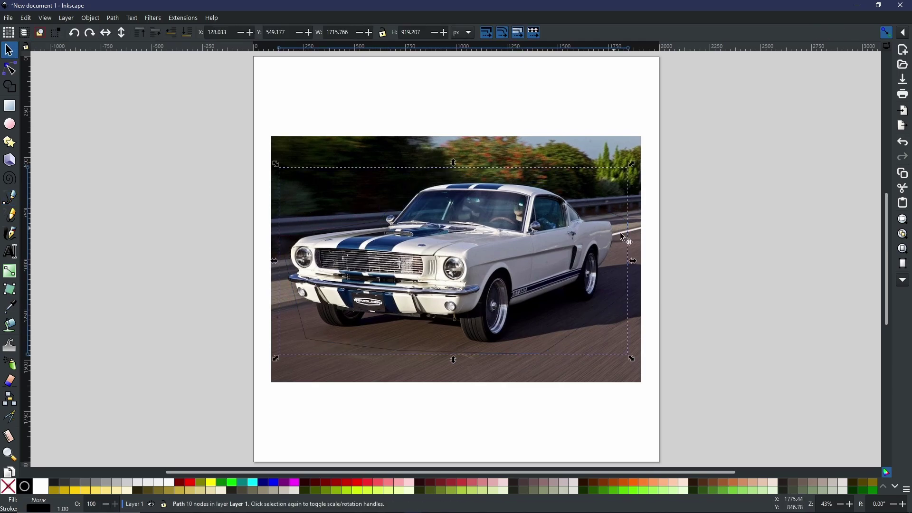
Clip the photo to the car outline, then undo the clip.
shift+click(616, 160)
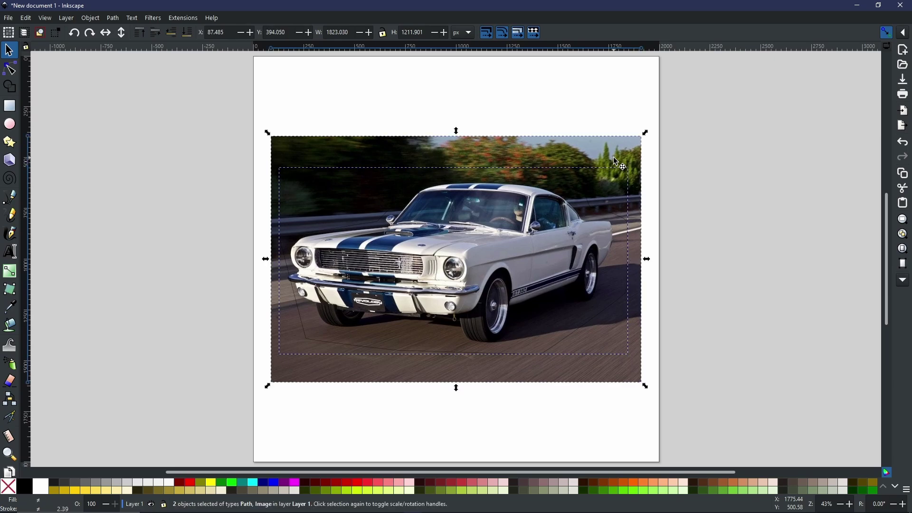
right_click(506, 187)
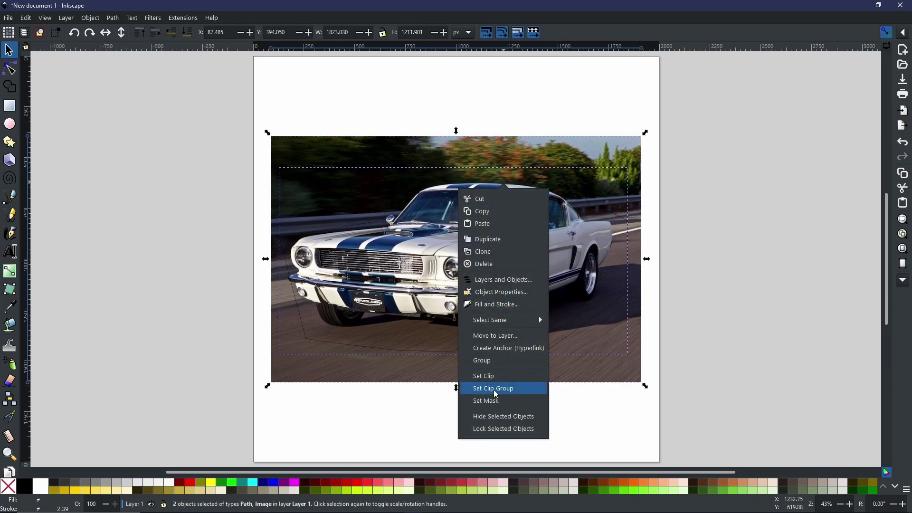
click(493, 378)
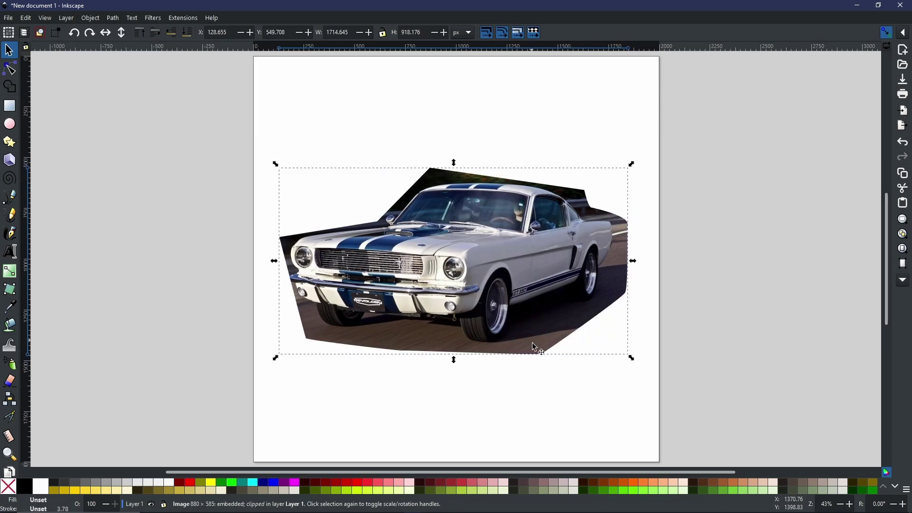
key(ctrl+z)
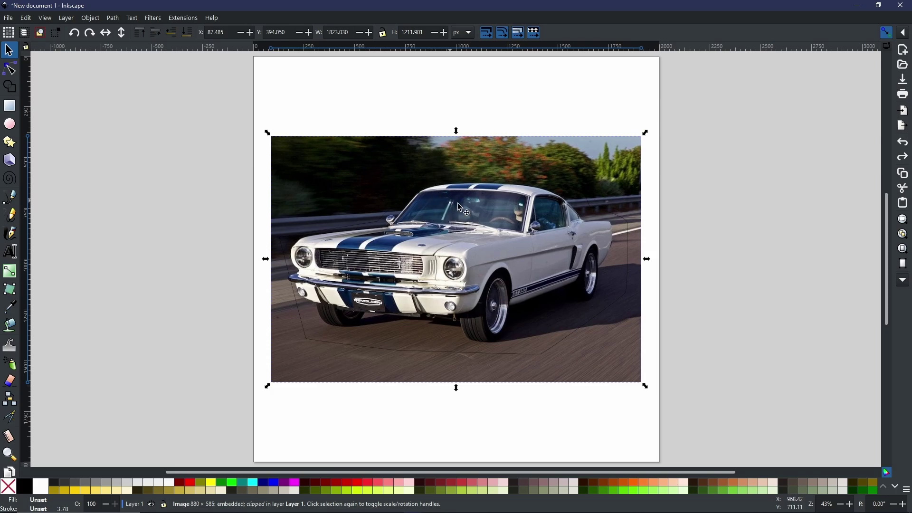
Draw a large ellipse over the car's cabin and a small ellipse over the trees.
key(e)
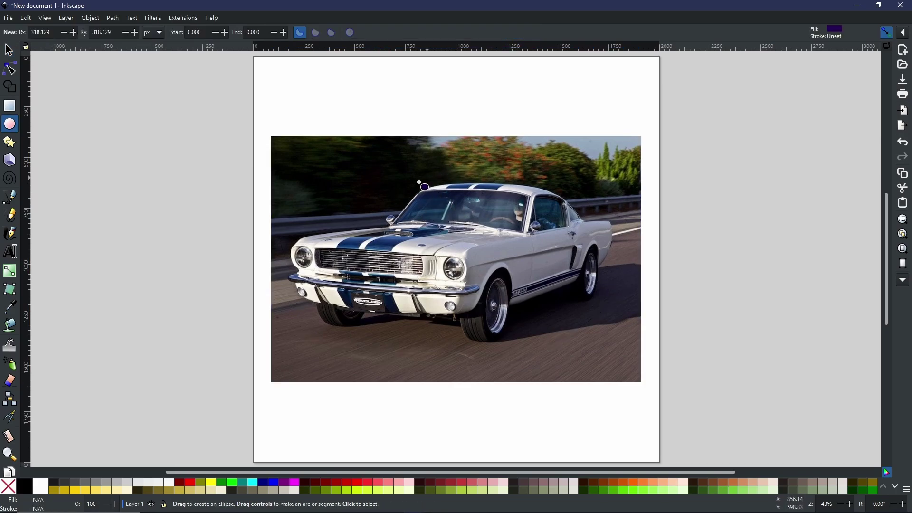
drag(404, 180, 588, 249)
drag(303, 159, 389, 215)
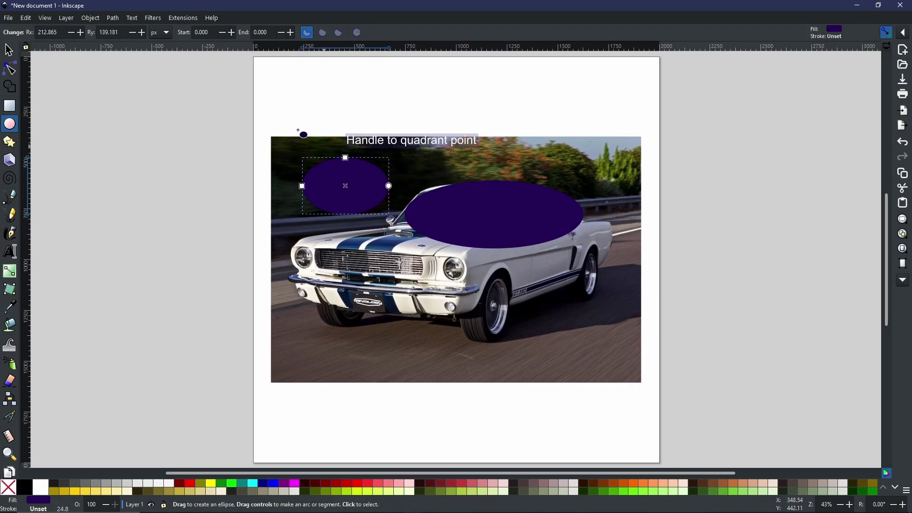
Select the ellipses together with the car photo and switch to the Shape Builder tool.
click(9, 50)
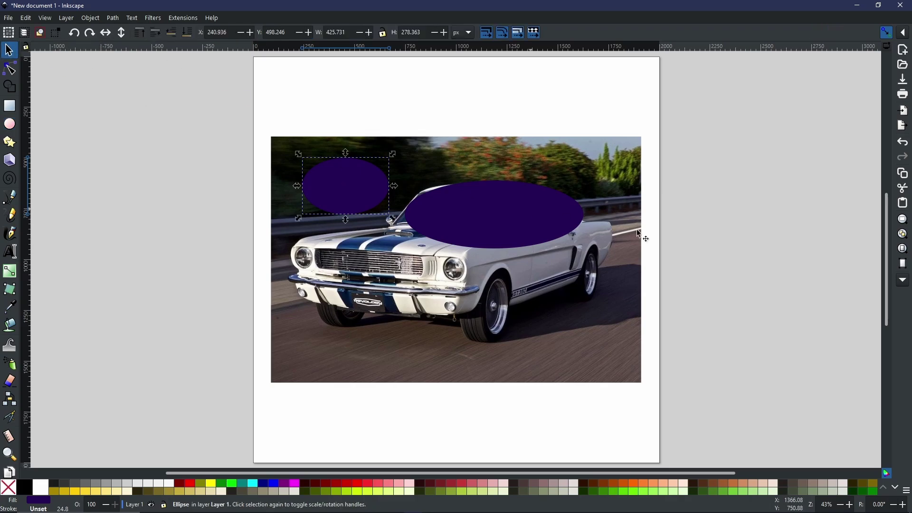
shift+click(549, 205)
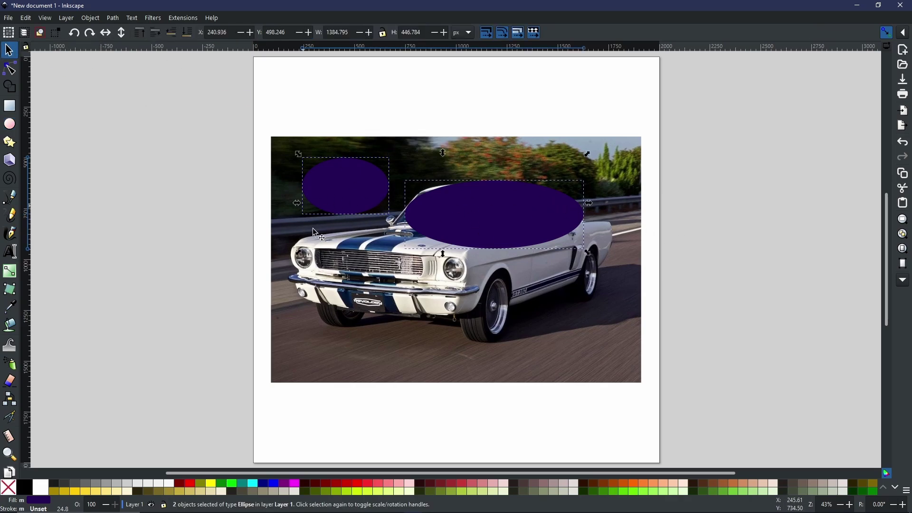
shift+click(598, 164)
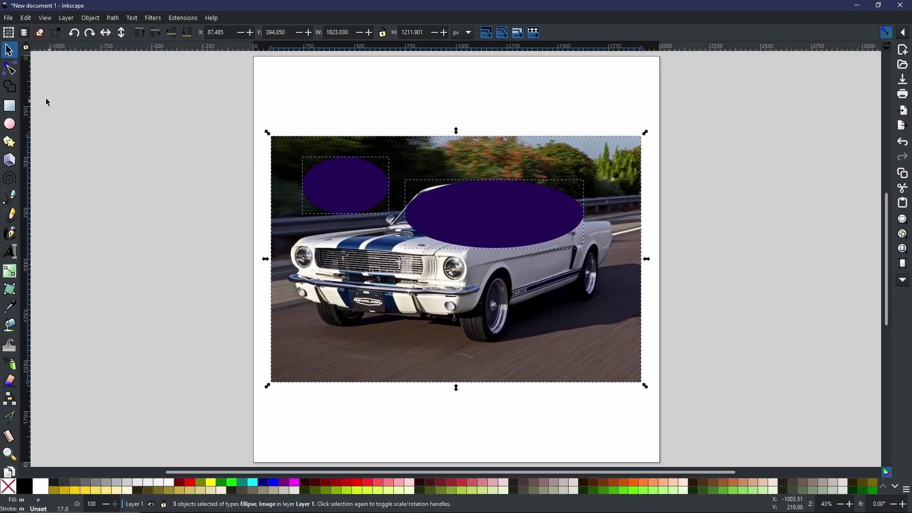
click(12, 88)
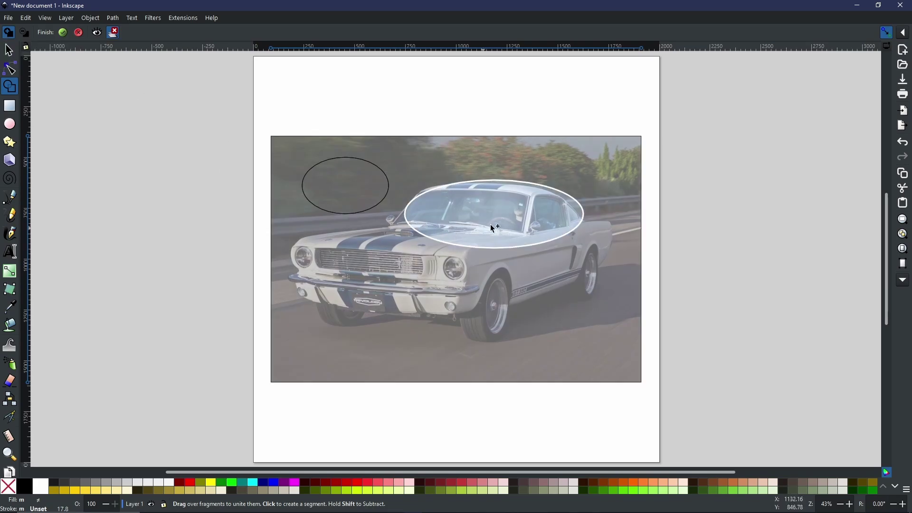
Keep the small and large ellipse pieces and finish building the two cutouts.
click(338, 187)
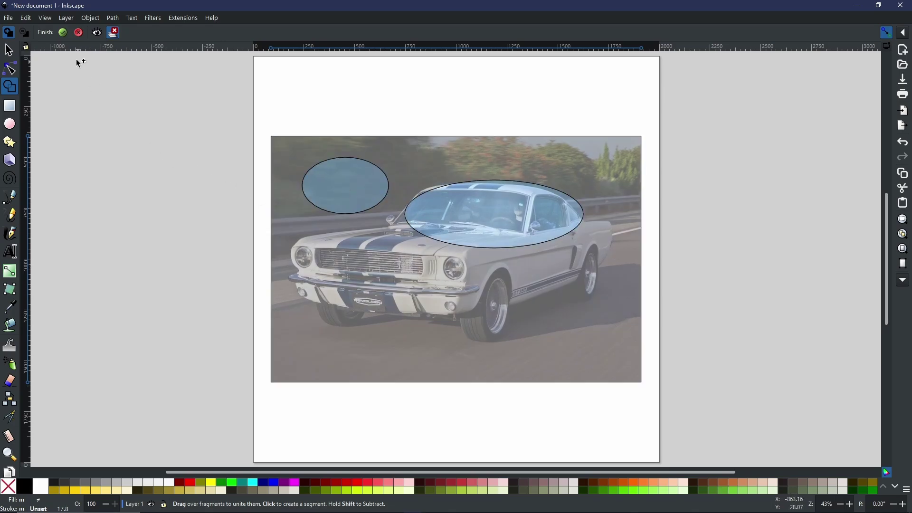
click(62, 33)
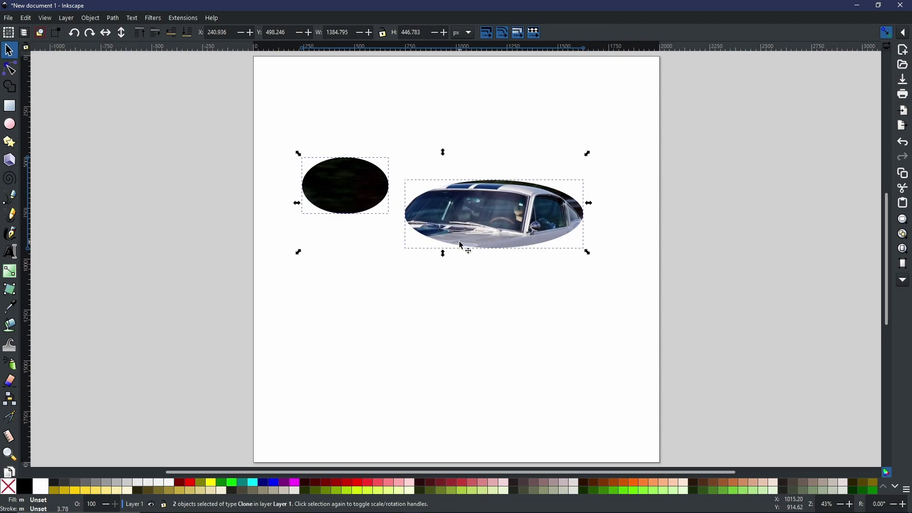
click(423, 260)
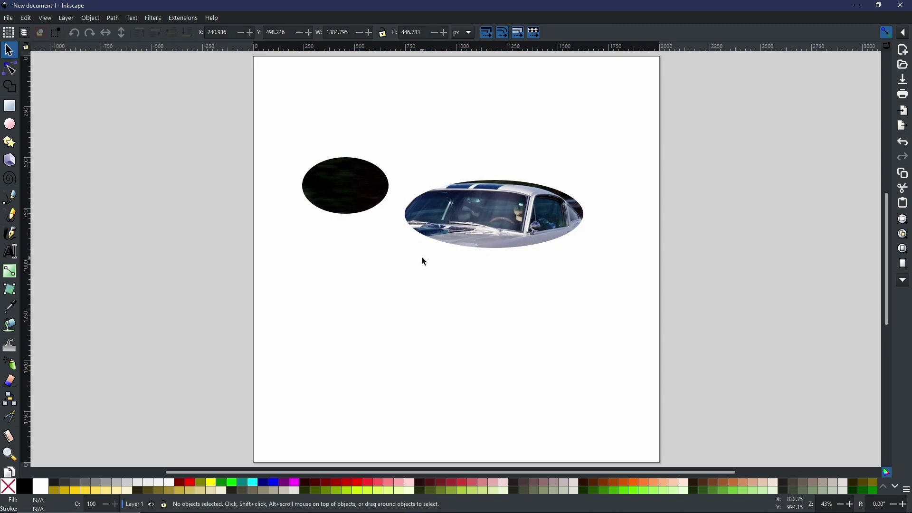
Reposition the cutouts, dark one upper left and car upper right, then release the dark cutout's clip.
click(333, 185)
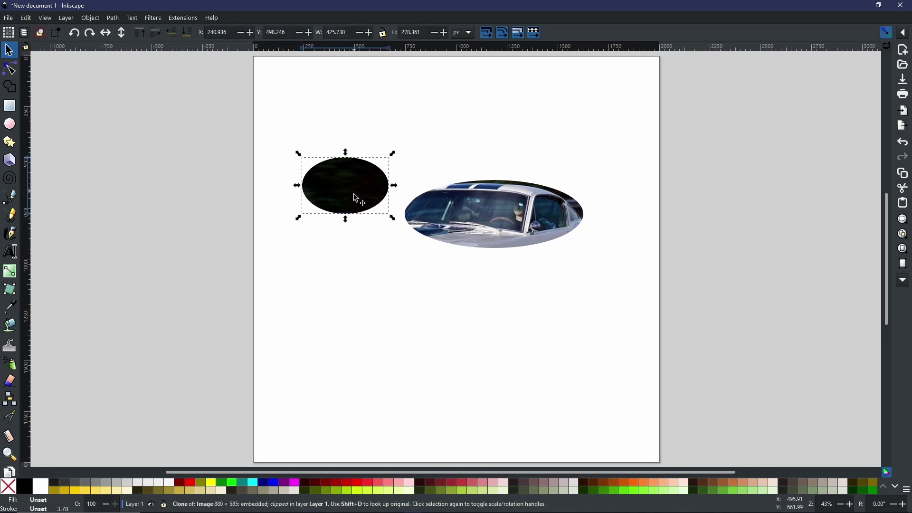
drag(356, 201, 358, 315)
click(358, 315)
mouse_move(483, 246)
mouse_down()
mouse_move(492, 326)
mouse_move(456, 348)
mouse_up()
mouse_move(342, 310)
mouse_down()
mouse_move(430, 332)
mouse_move(467, 383)
mouse_up()
mouse_move(523, 322)
mouse_down()
mouse_move(562, 234)
mouse_move(568, 193)
mouse_up()
drag(483, 373, 355, 179)
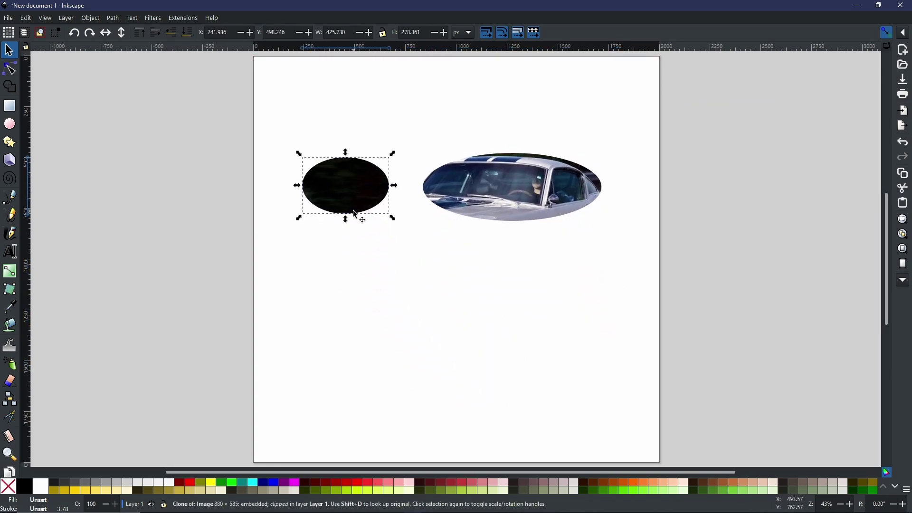
right_click(340, 190)
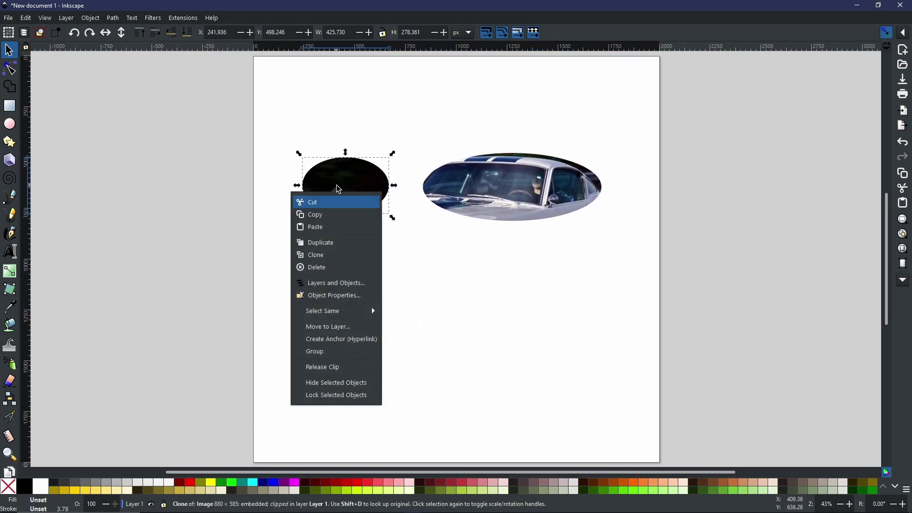
click(338, 368)
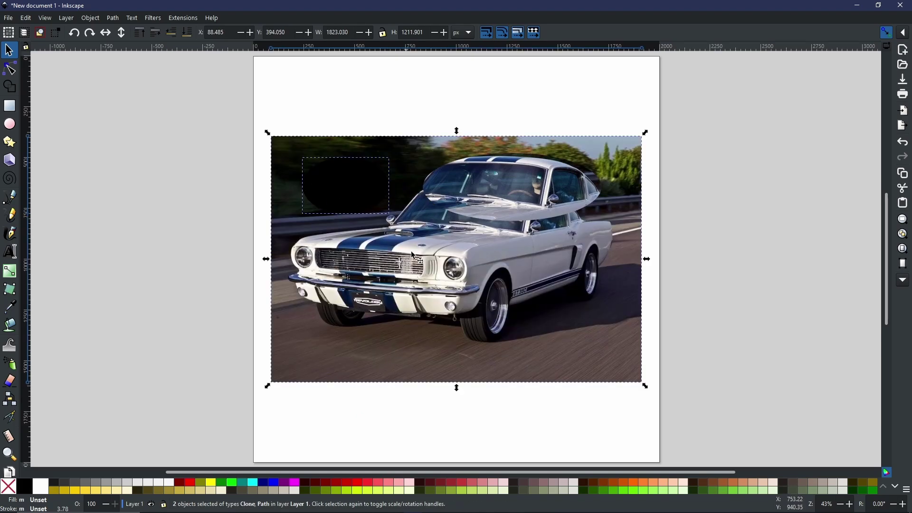
Drag the released car photo and trees ellipse path to the left on the page.
drag(432, 293, 336, 334)
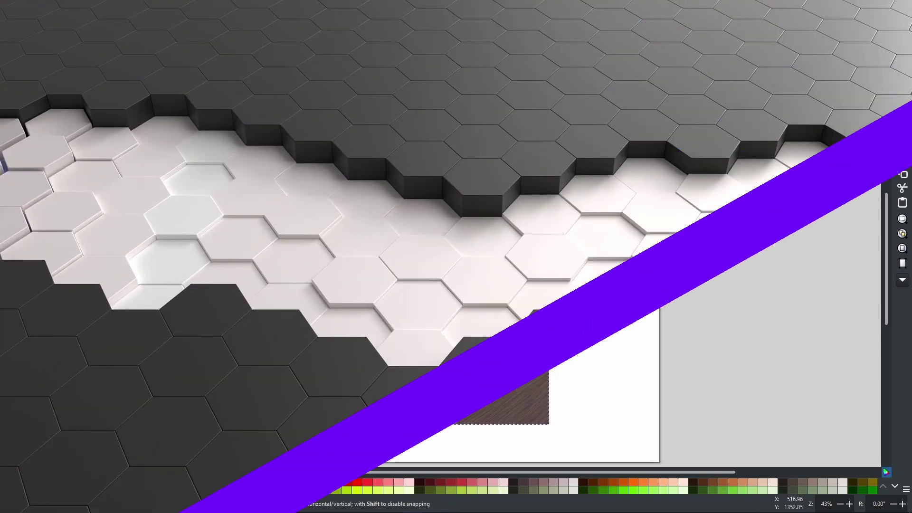